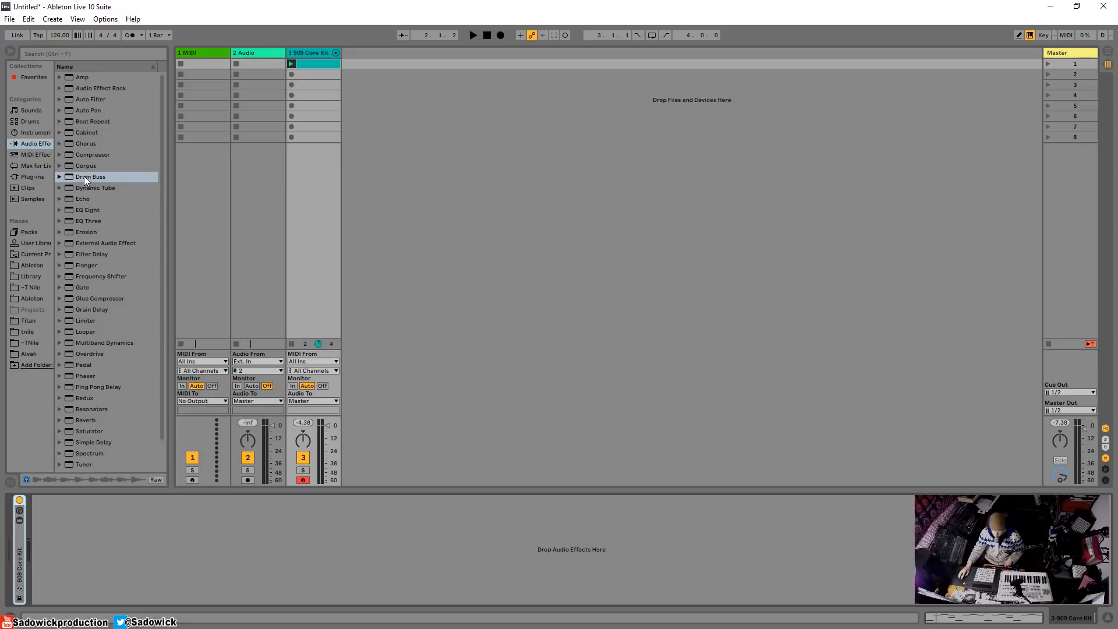
# Step: Add a Drum Buss to the 909 Core Kit track and, during playback, set its Boom to 40%
pyautogui.moveTo(84, 176); pyautogui.dragTo(110, 536)
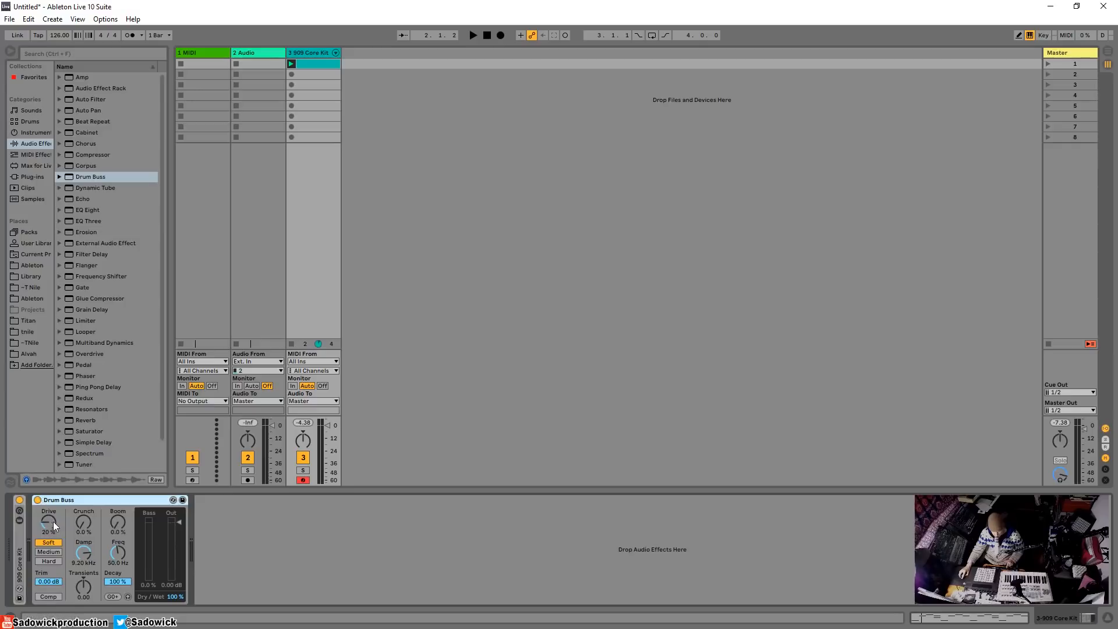
pyautogui.press('space')
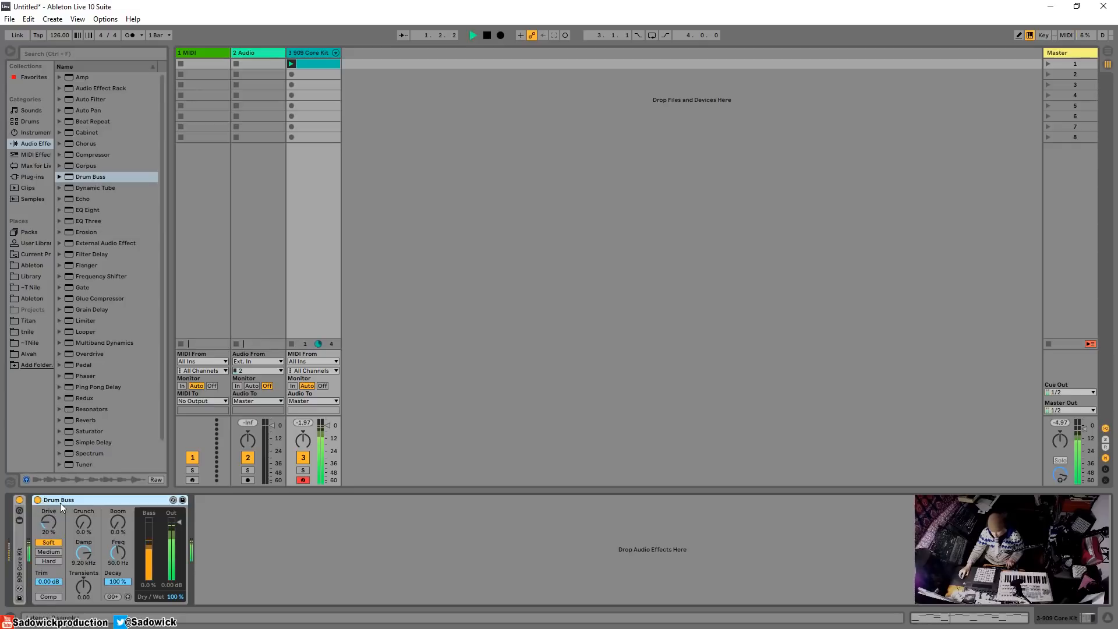
pyautogui.moveTo(117, 522); pyautogui.dragTo(116, 494)
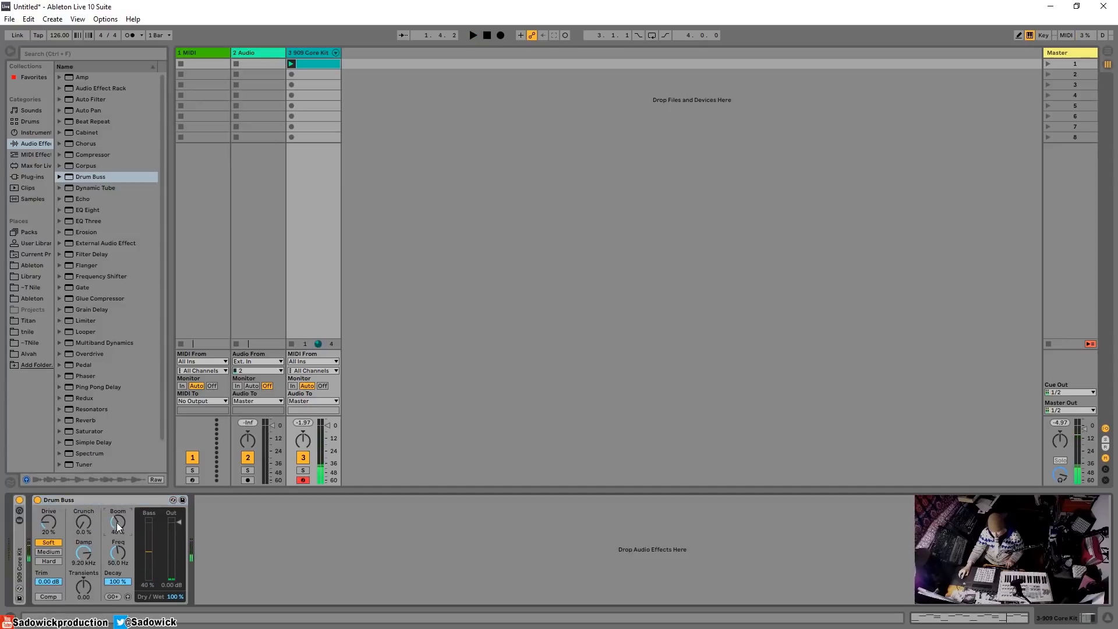
# Step: Compare the drum loop with Drum Buss bypassed and active during playback, leaving the effect switched on
pyautogui.press('space')
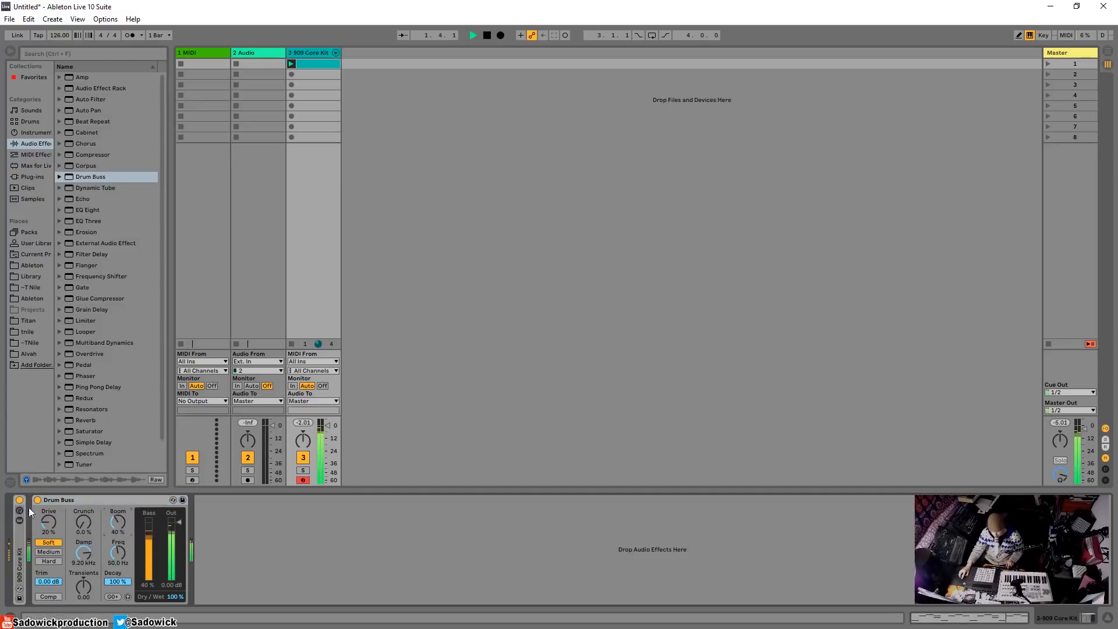
pyautogui.click(37, 499)
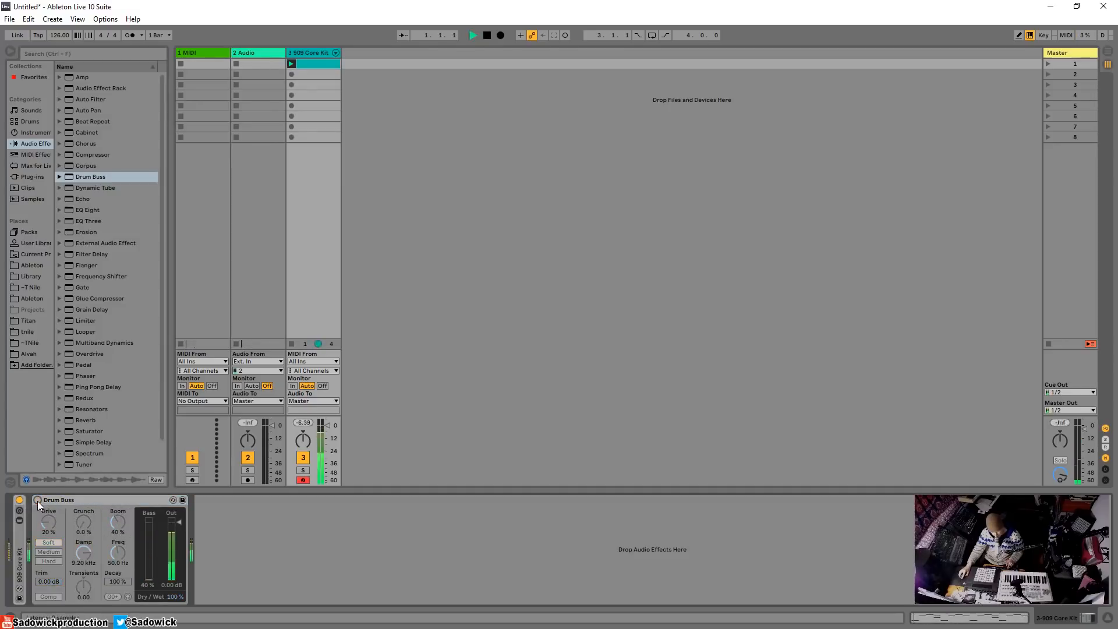
pyautogui.press('space')
pyautogui.click(37, 499)
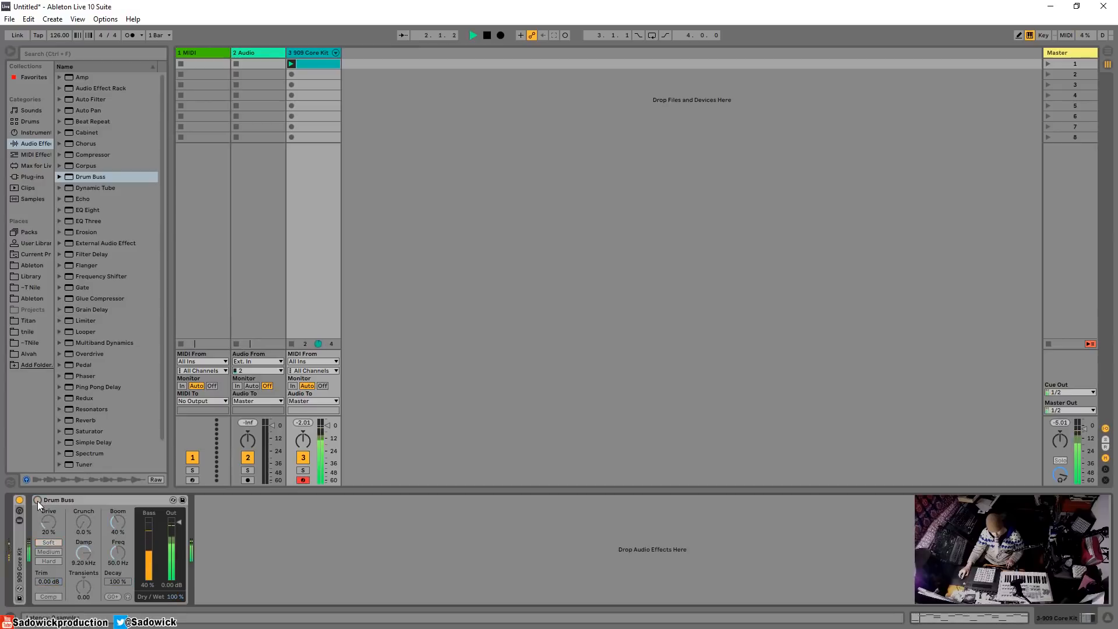
pyautogui.click(37, 500)
pyautogui.press('space')
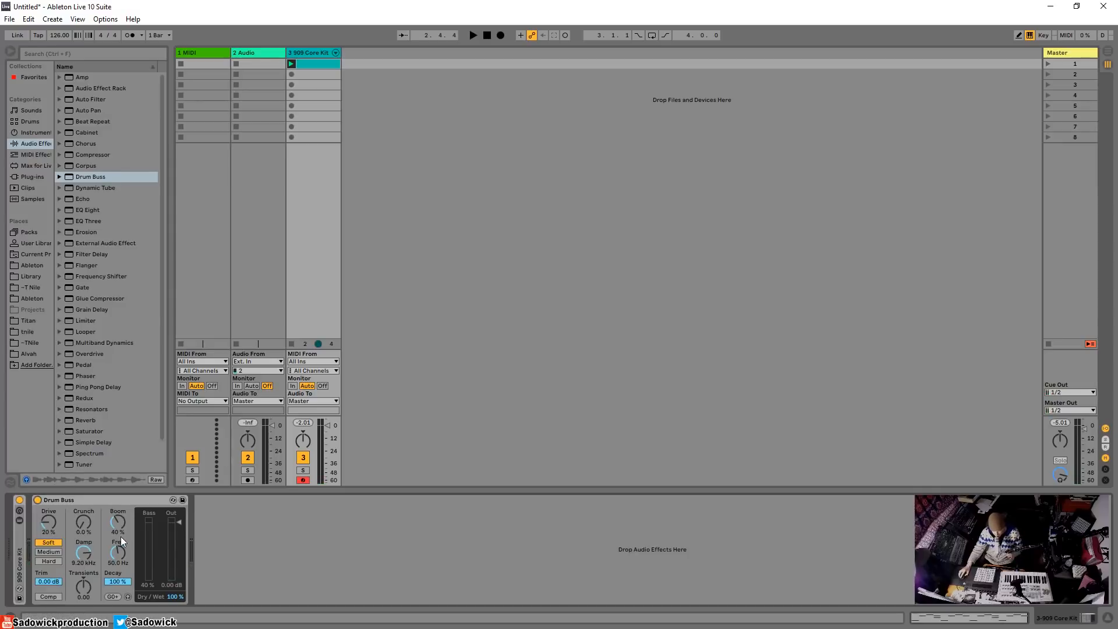
# Step: Try lowering Drum Buss's Dry/Wet to about 7% during playback, then return it to 100%
pyautogui.click(173, 597)
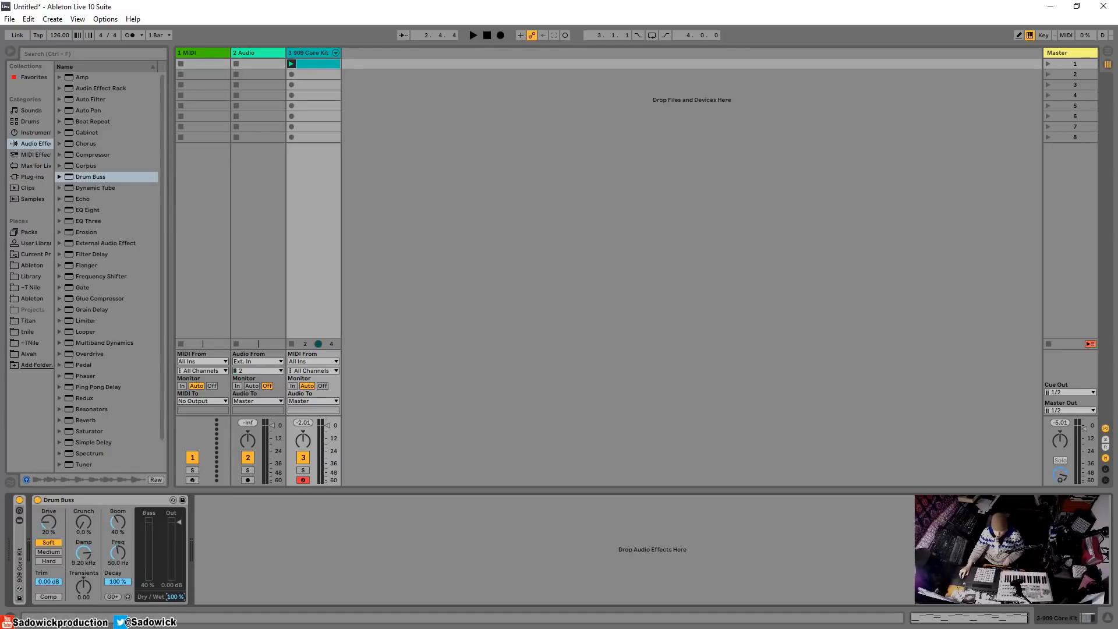
pyautogui.moveTo(173, 598); pyautogui.dragTo(173, 628)
pyautogui.press('space')
pyautogui.press('Delete')
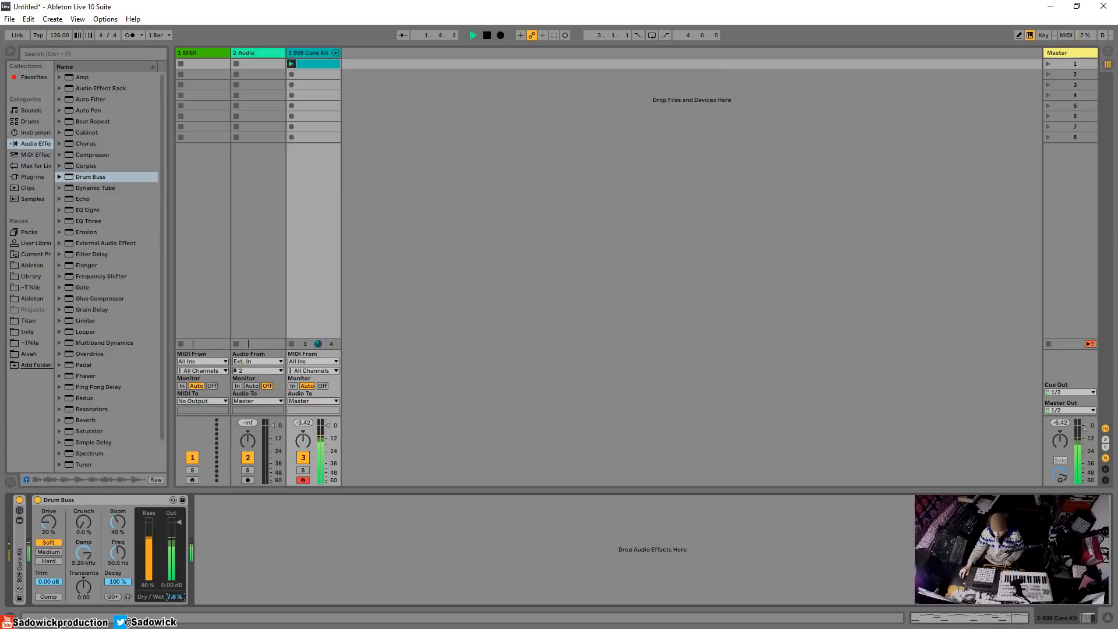
pyautogui.press('space')
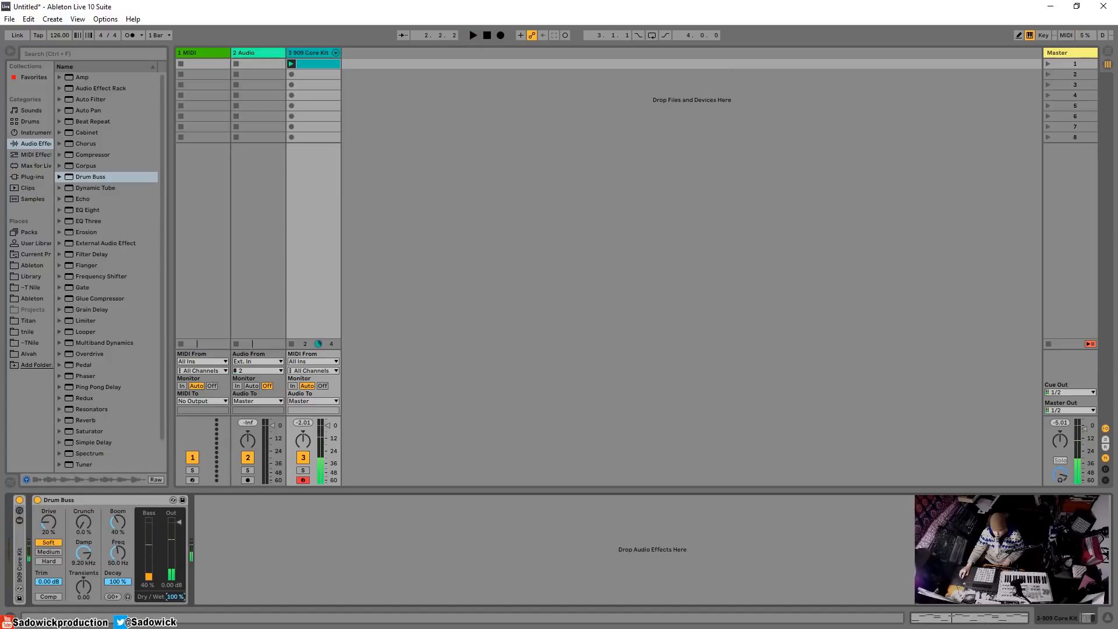
pyautogui.press('Down')
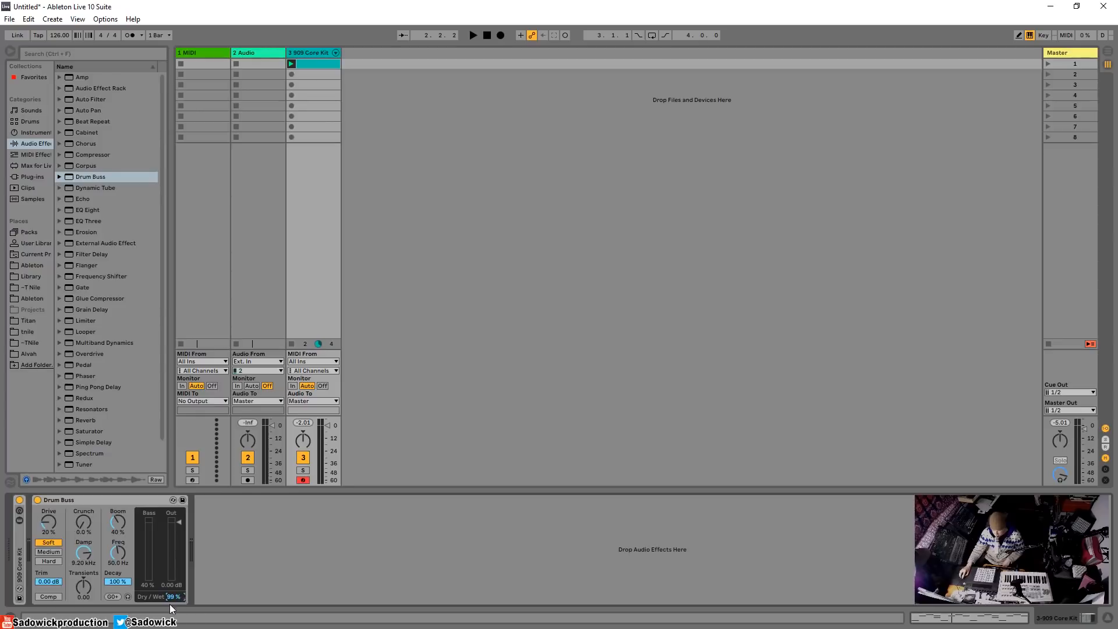
pyautogui.moveTo(173, 599); pyautogui.dragTo(172, 595)
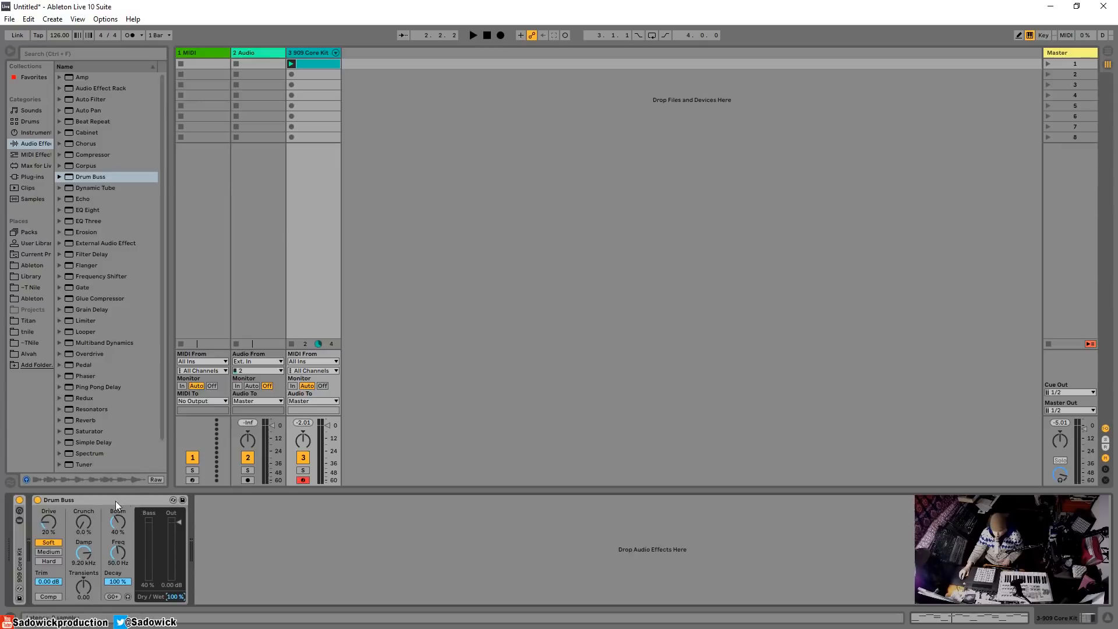
# Step: Group Drum Buss into an Audio Effect Rack and show the rack's chain list
pyautogui.rightClick(93, 495)
pyautogui.click(69, 500)
pyautogui.rightClick(70, 501)
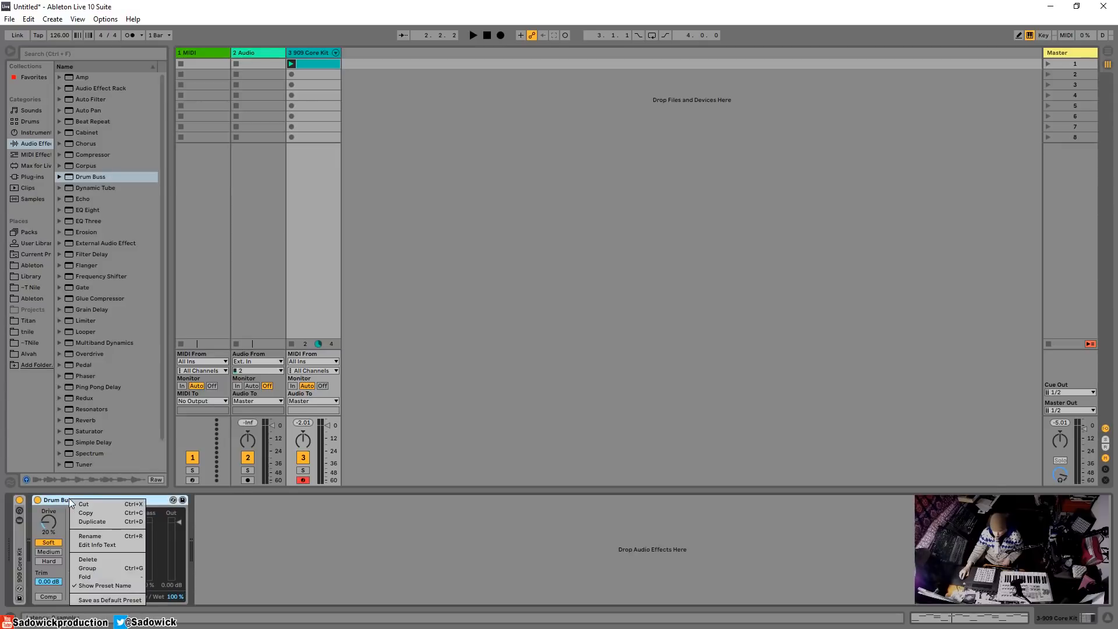
pyautogui.click(107, 568)
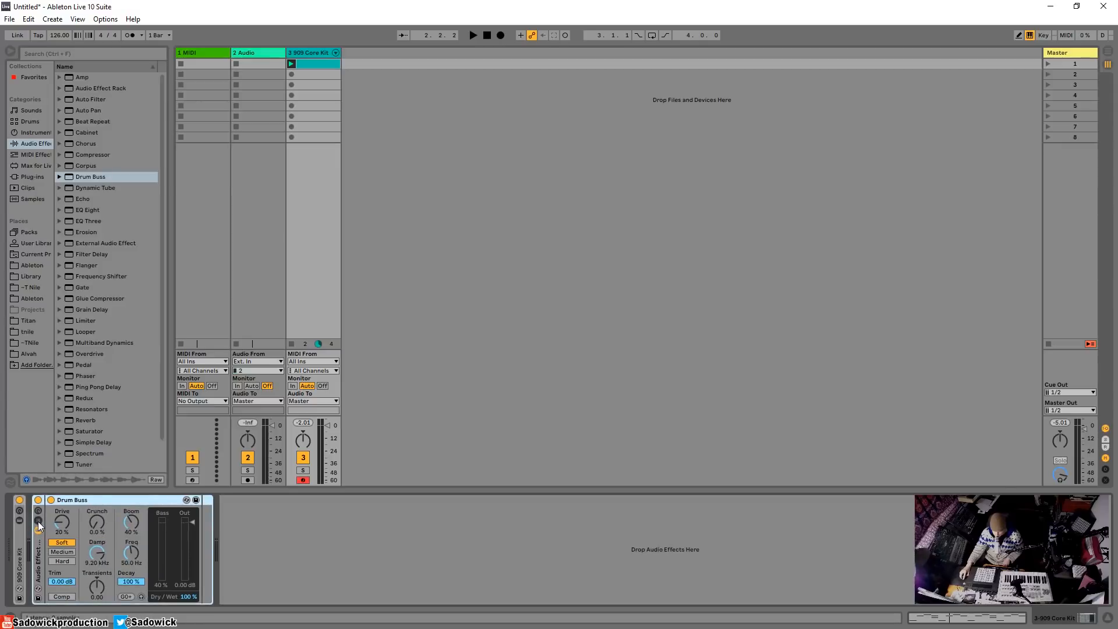
pyautogui.click(38, 522)
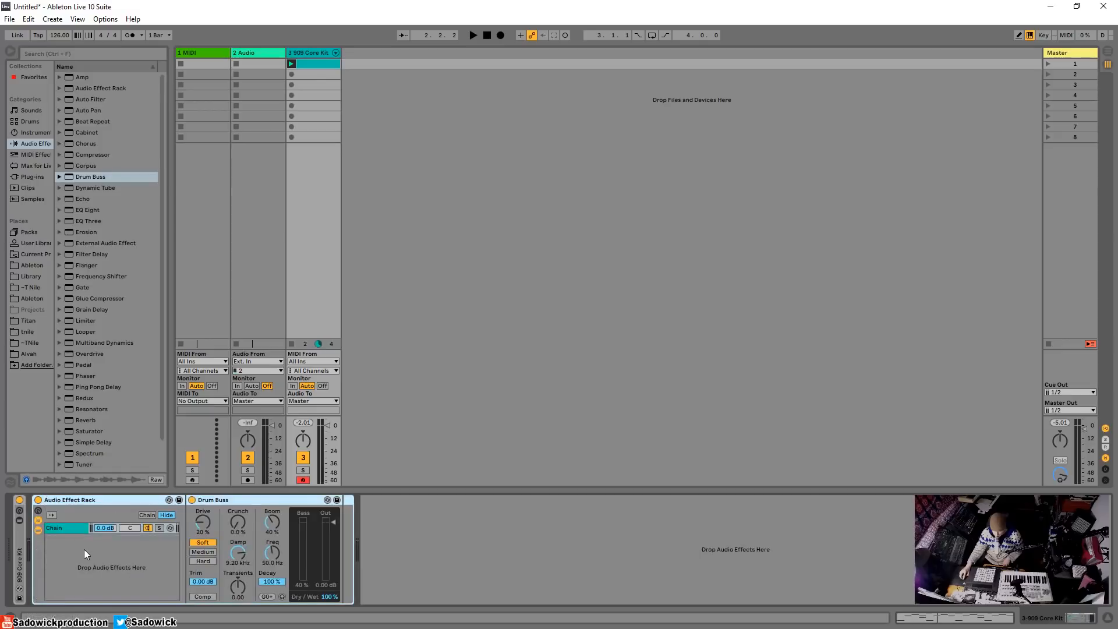
# Step: Rename the rack's chain to "drum bus fx"
pyautogui.doubleClick(60, 528)
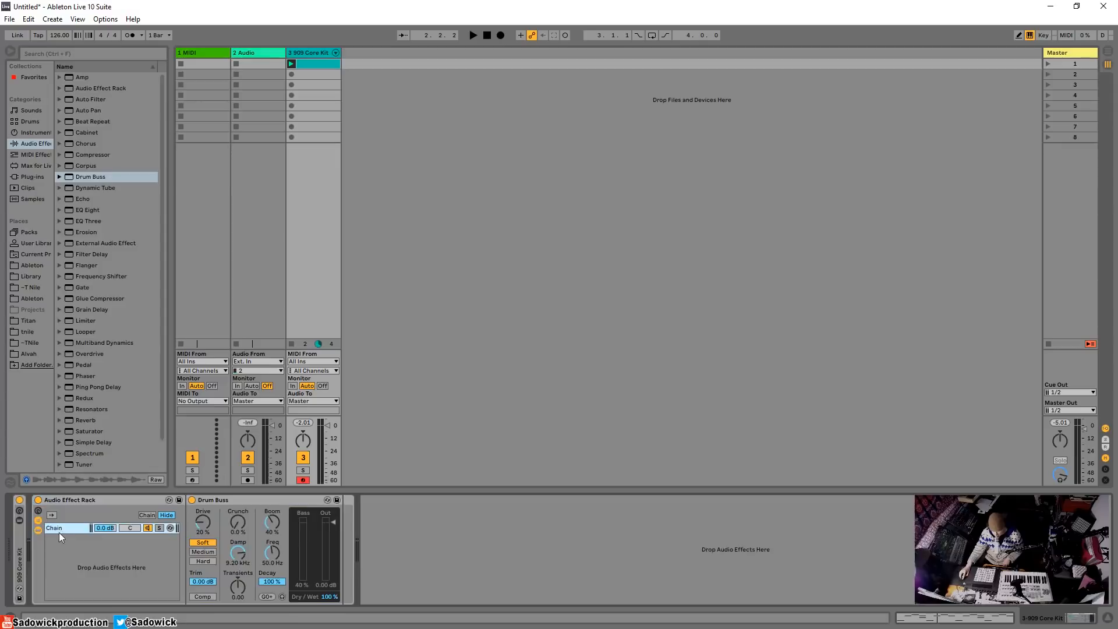
pyautogui.rightClick(61, 530)
pyautogui.click(84, 442)
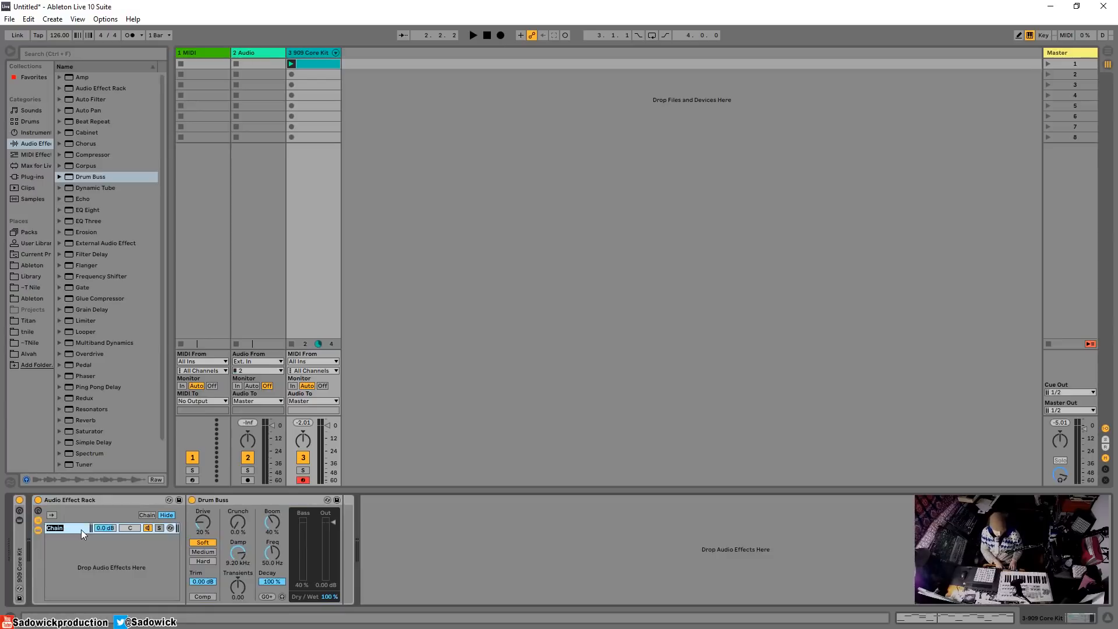
pyautogui.write('drum bus fx')
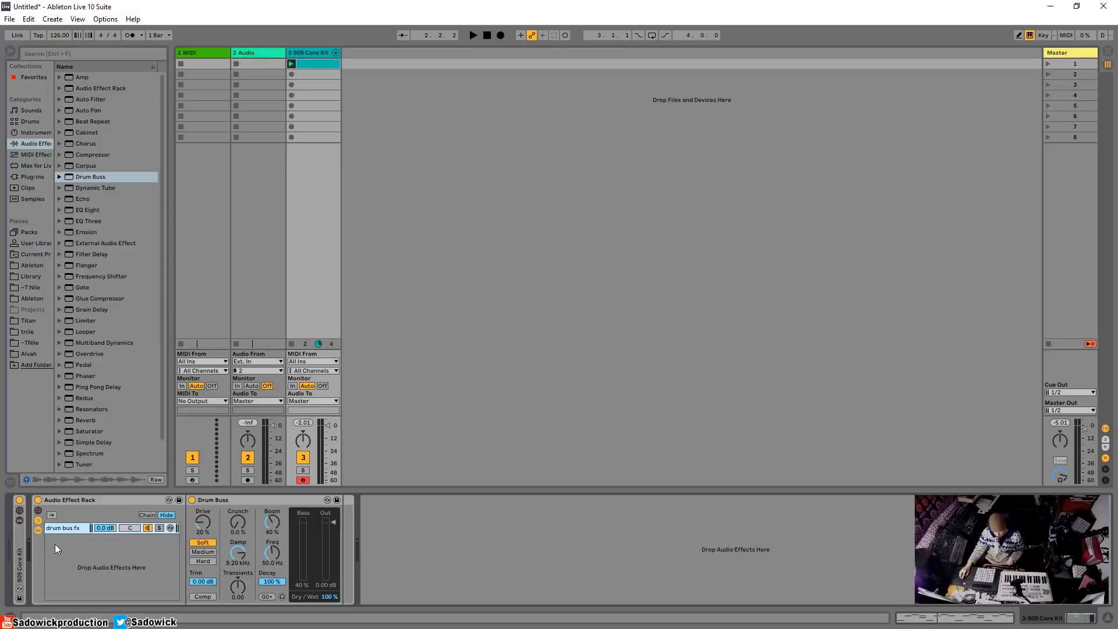
# Step: Create a second, empty chain in the rack and solo each chain in turn to compare dry and processed sound
pyautogui.rightClick(68, 550)
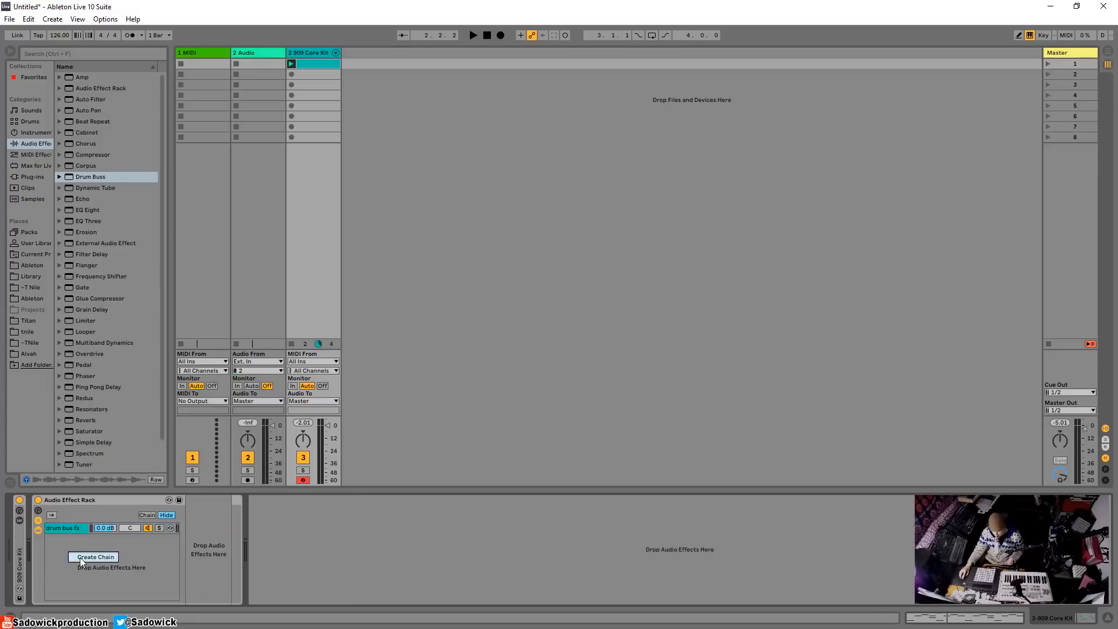
pyautogui.click(79, 557)
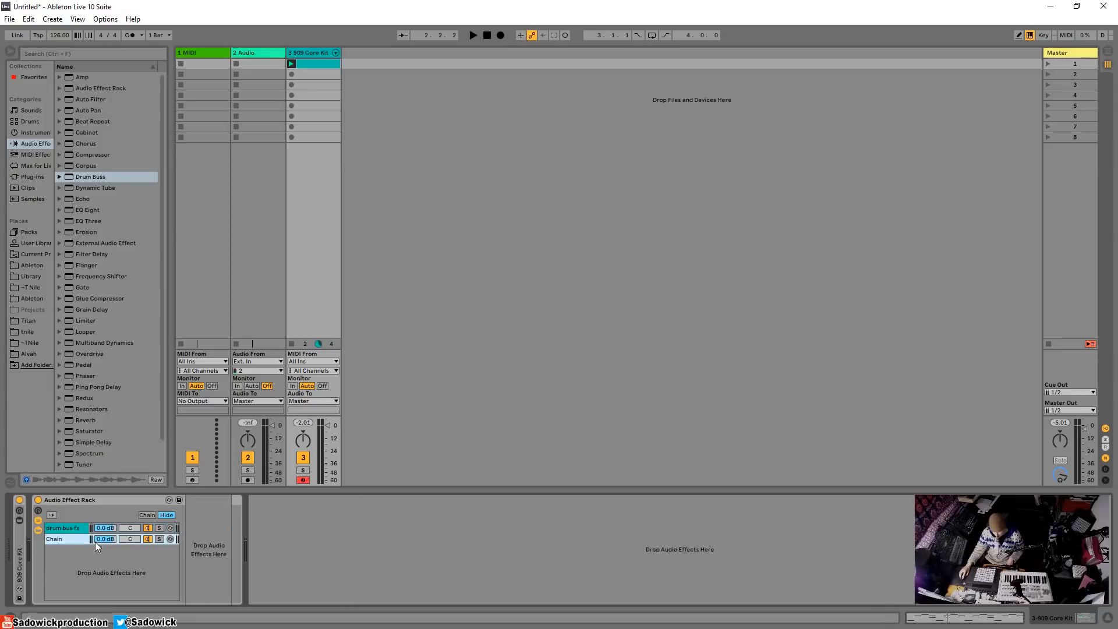
pyautogui.click(158, 540)
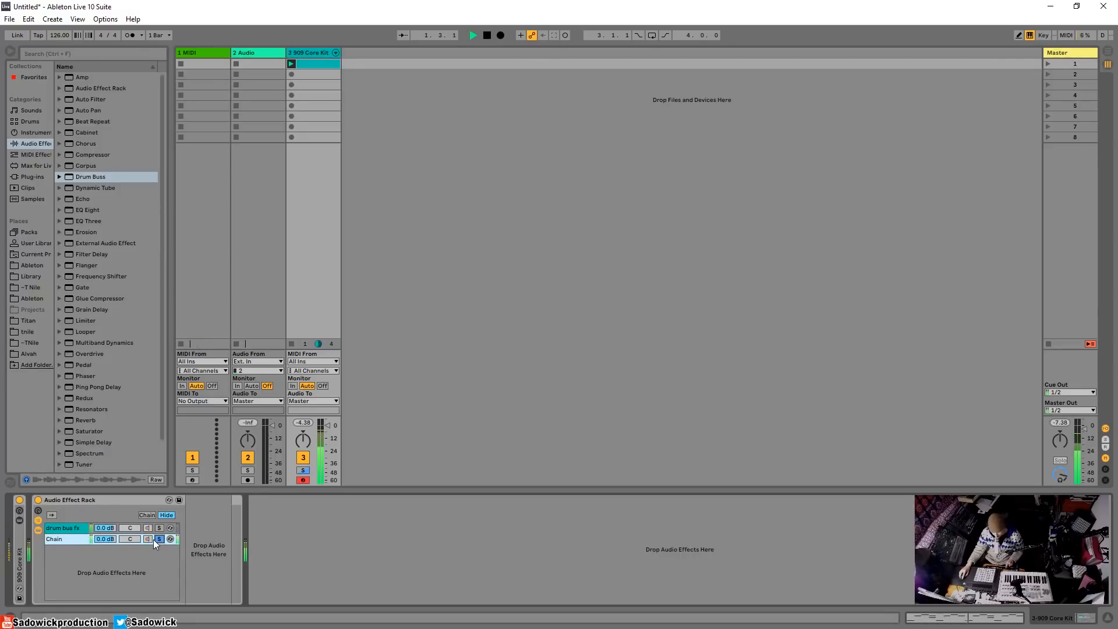
pyautogui.click(160, 528)
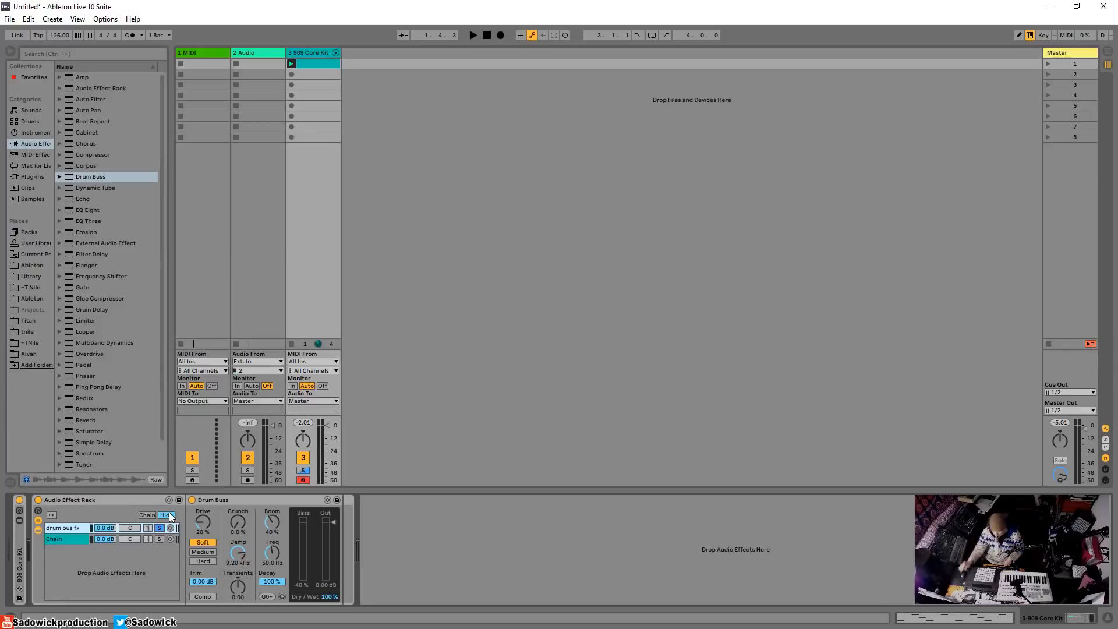
pyautogui.moveTo(89, 155); pyautogui.dragTo(527, 546)
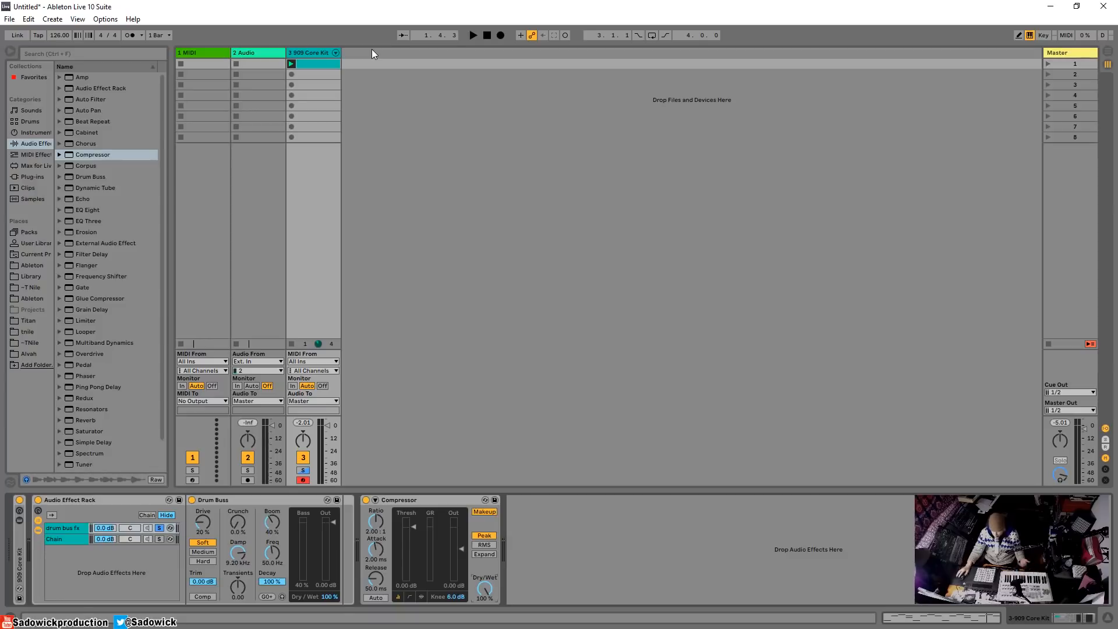
pyautogui.rightClick(456, 501)
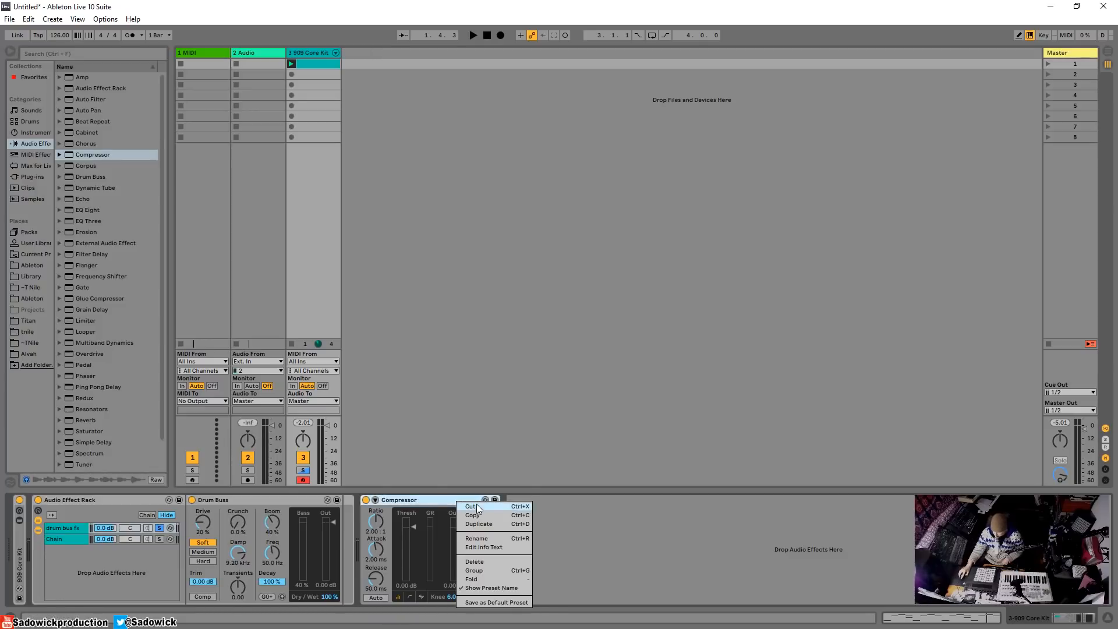
pyautogui.click(476, 507)
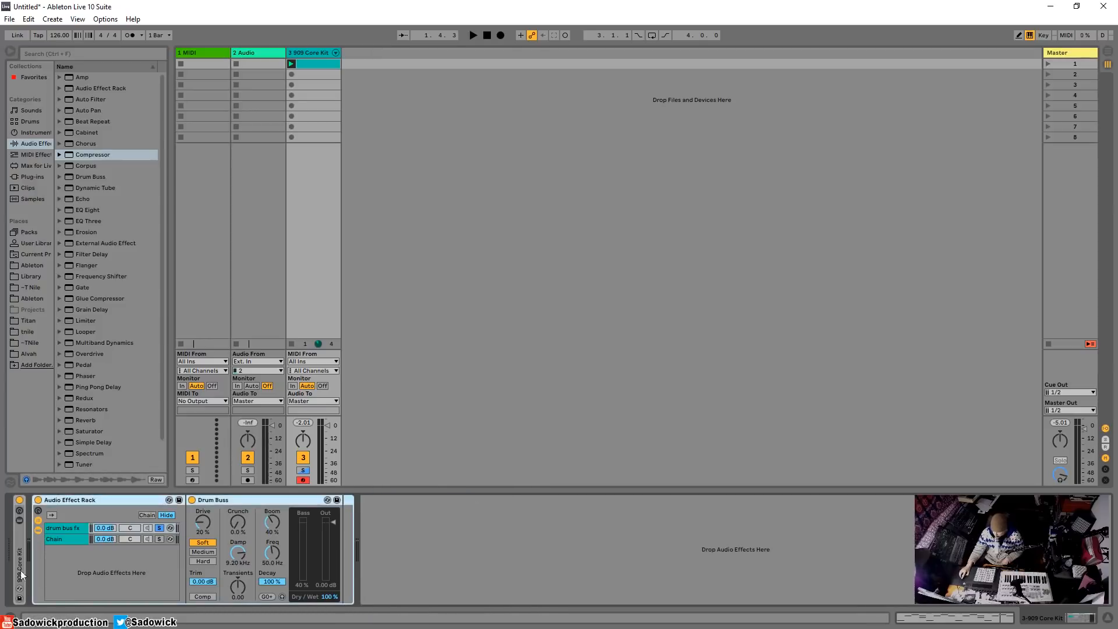
# Step: Unsolo the rack's chains and balance them during playback, with drum bus fx at -2.7 dB and the empty chain at -15.0 dB
pyautogui.click(73, 538)
pyautogui.click(76, 539)
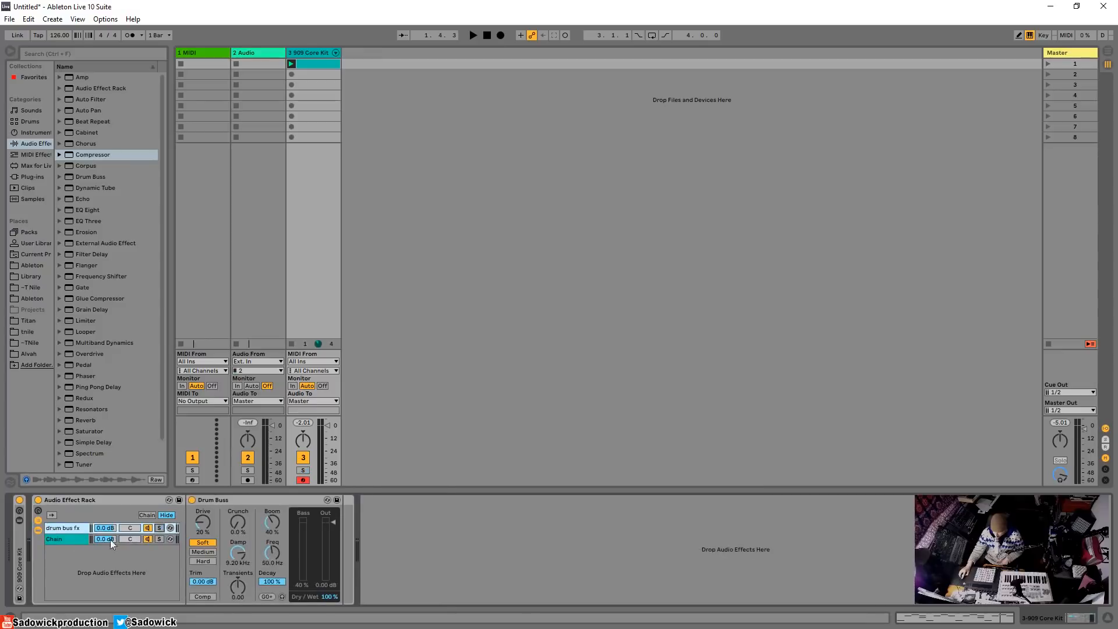
pyautogui.click(71, 539)
pyautogui.moveTo(103, 540)
pyautogui.mouseDown()
pyautogui.moveTo(104, 562)
pyautogui.moveTo(103, 538)
pyautogui.mouseUp()
pyautogui.press('space')
pyautogui.moveTo(104, 529); pyautogui.dragTo(104, 539)
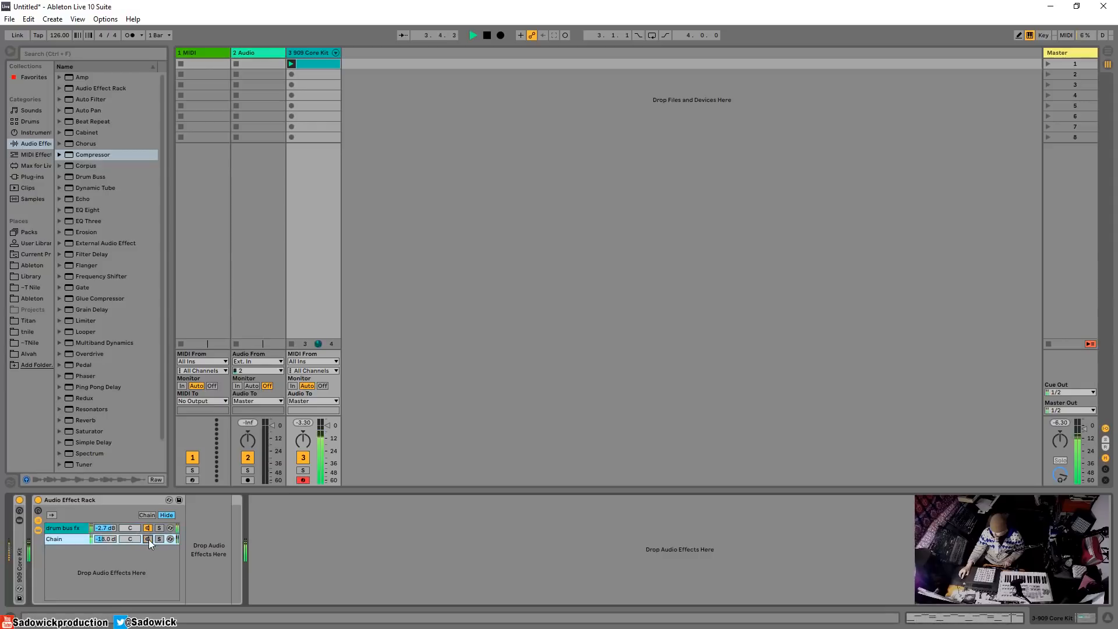
pyautogui.moveTo(105, 538); pyautogui.dragTo(105, 518)
pyautogui.press('space')
pyautogui.moveTo(110, 540); pyautogui.dragTo(110, 559)
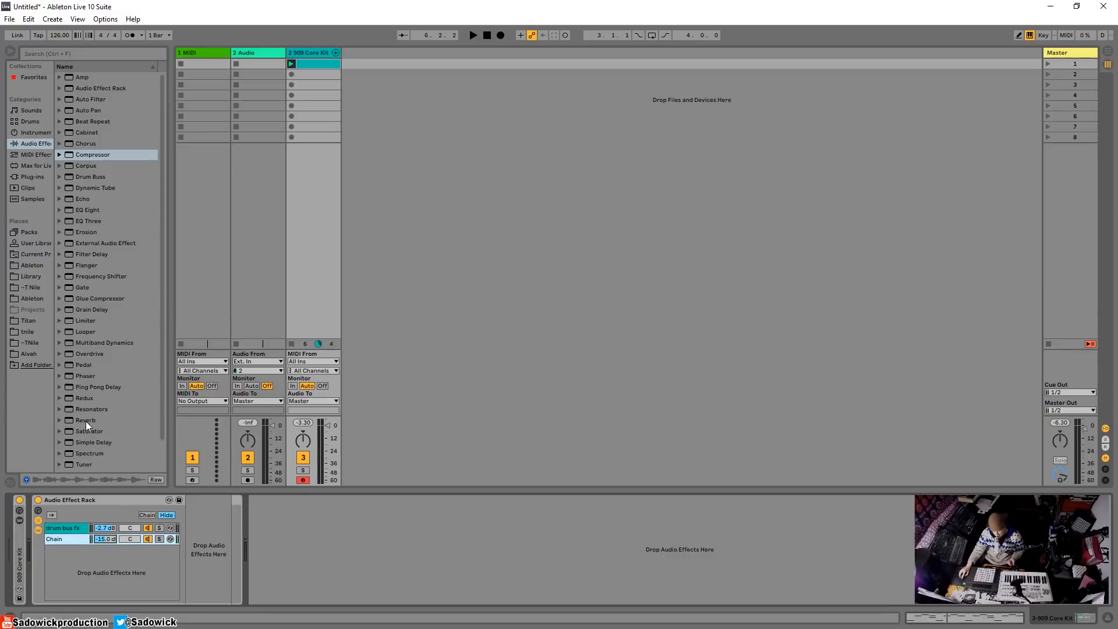
# Step: Add a Reverb after the Audio Effect Rack, set its Dry/Wet to 0%, and audition the mix control during playback
pyautogui.moveTo(85, 421); pyautogui.dragTo(315, 534)
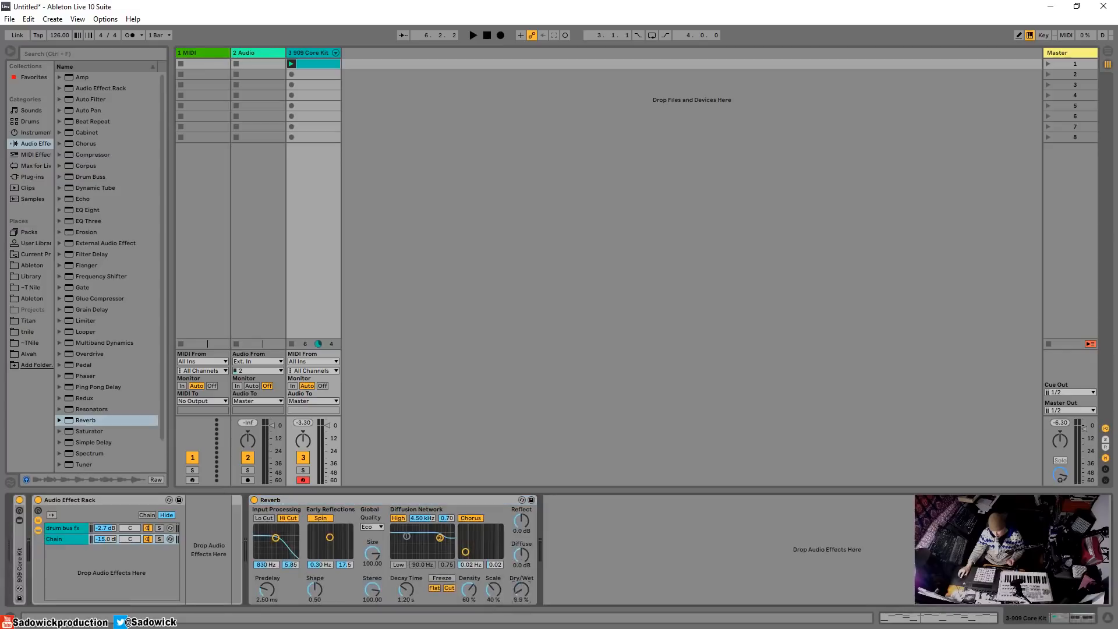
pyautogui.moveTo(521, 585); pyautogui.dragTo(522, 606)
pyautogui.moveTo(523, 592); pyautogui.dragTo(523, 580)
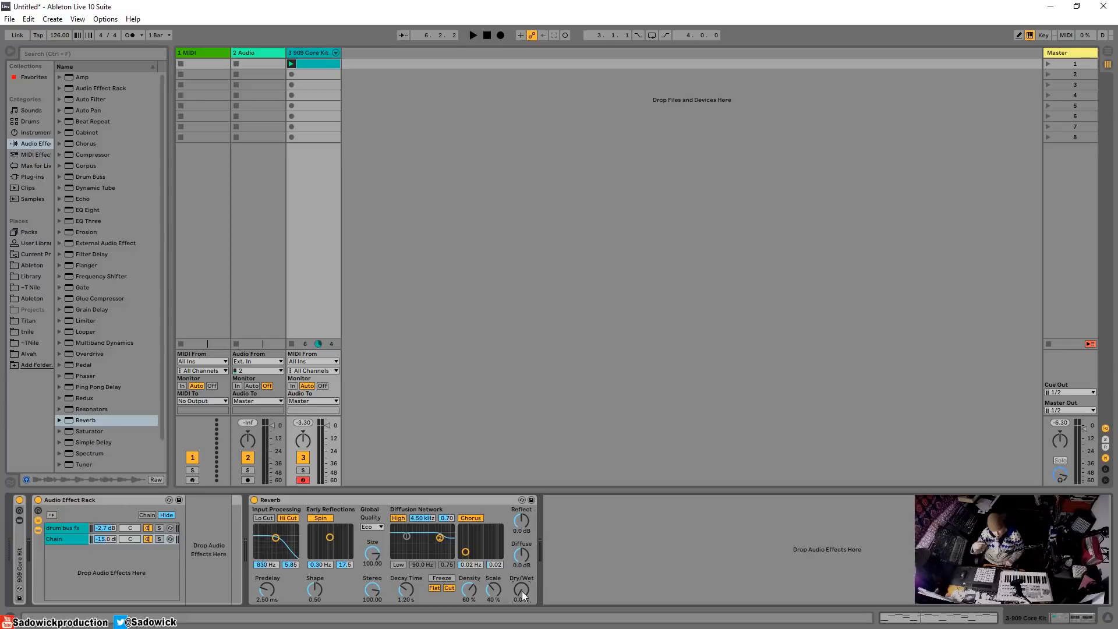
pyautogui.press('space')
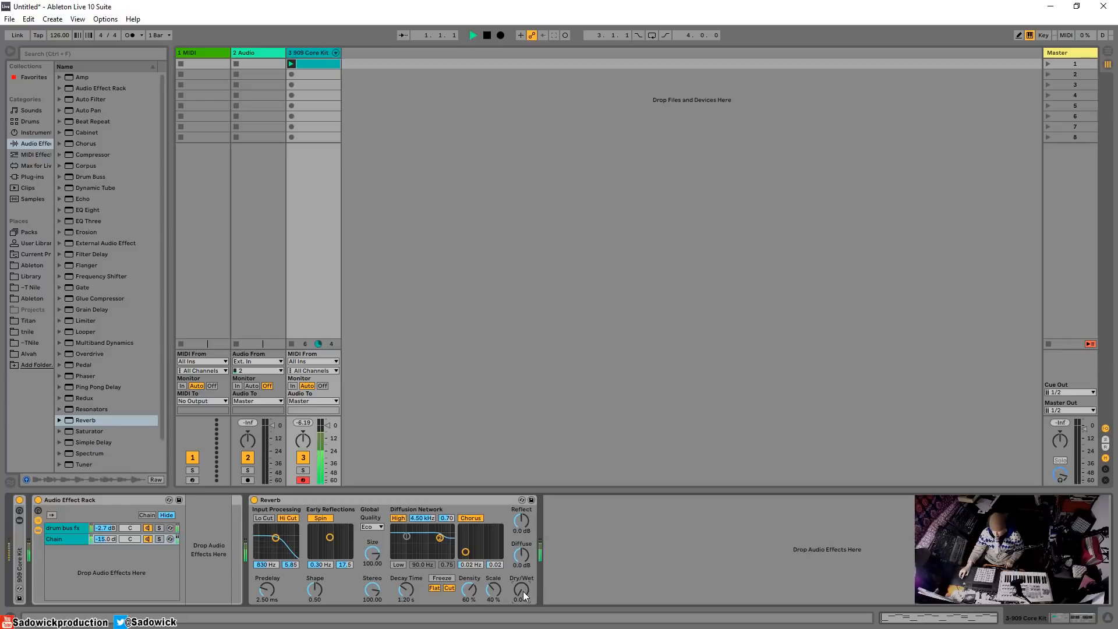
pyautogui.moveTo(522, 591)
pyautogui.mouseDown()
pyautogui.moveTo(523, 573)
pyautogui.moveTo(523, 591)
pyautogui.mouseUp()
pyautogui.press('space')
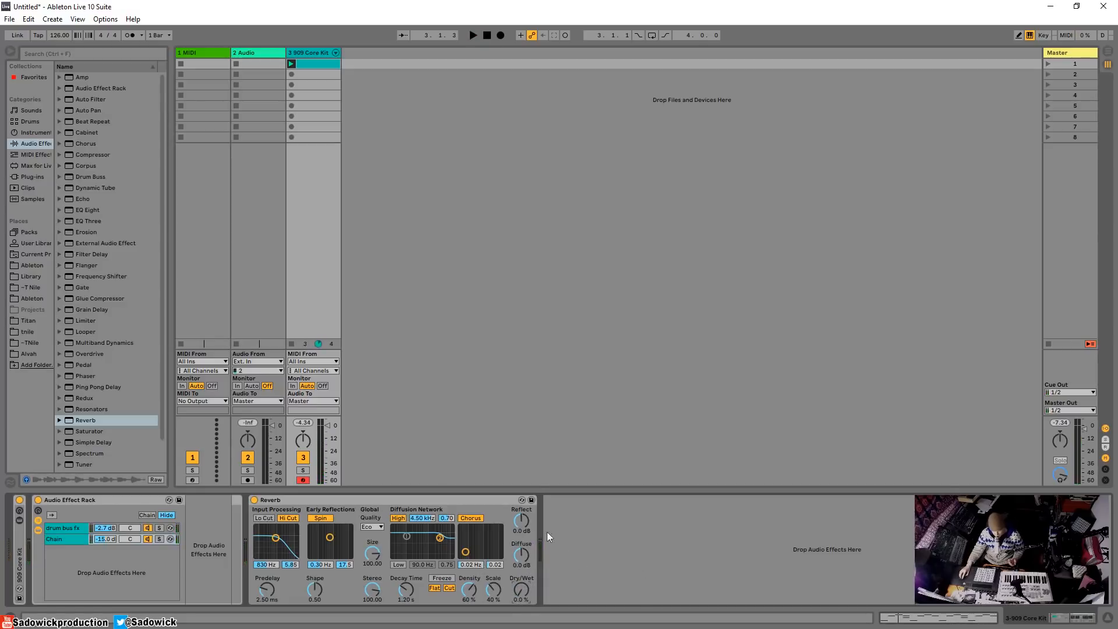
# Step: Set the Reverb's Dry/Wet to 100% and select the device
pyautogui.click(446, 508)
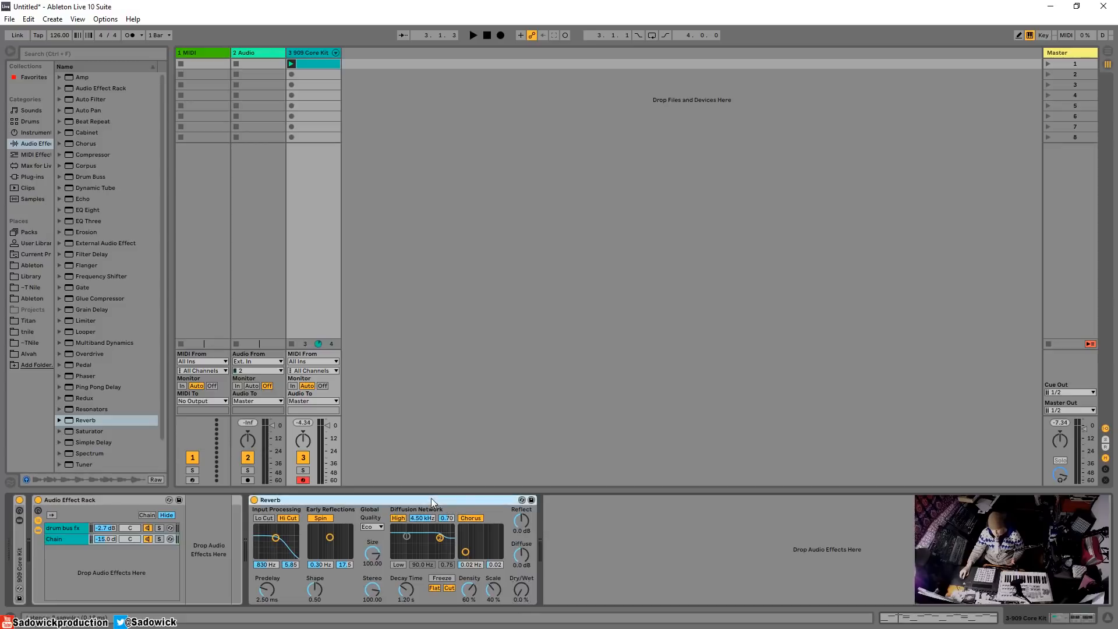
pyautogui.moveTo(520, 596); pyautogui.dragTo(520, 538)
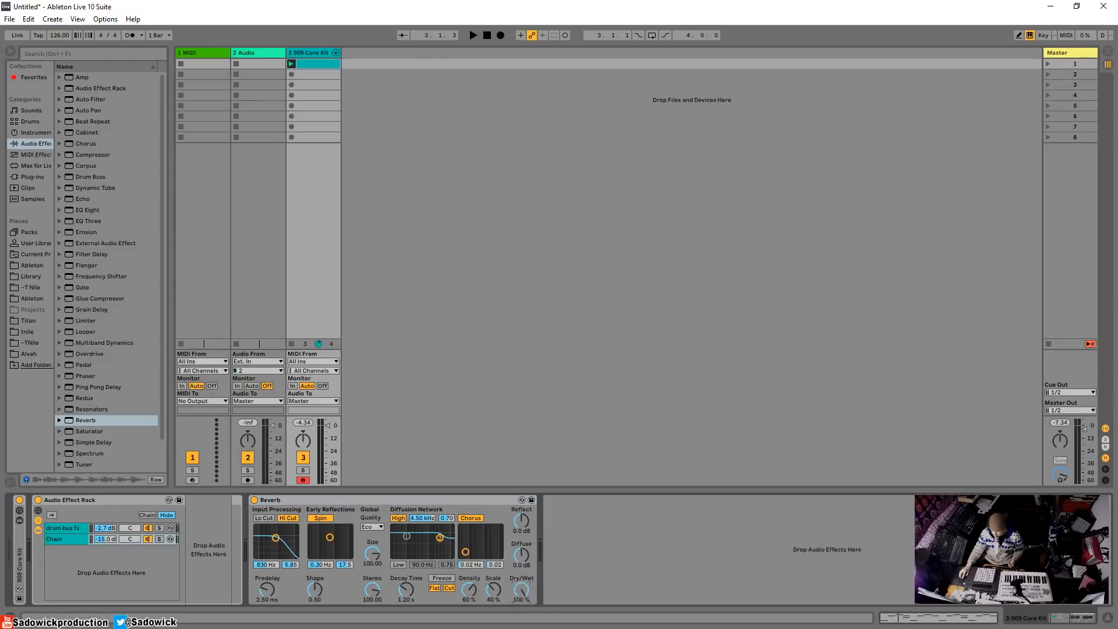
pyautogui.click(447, 501)
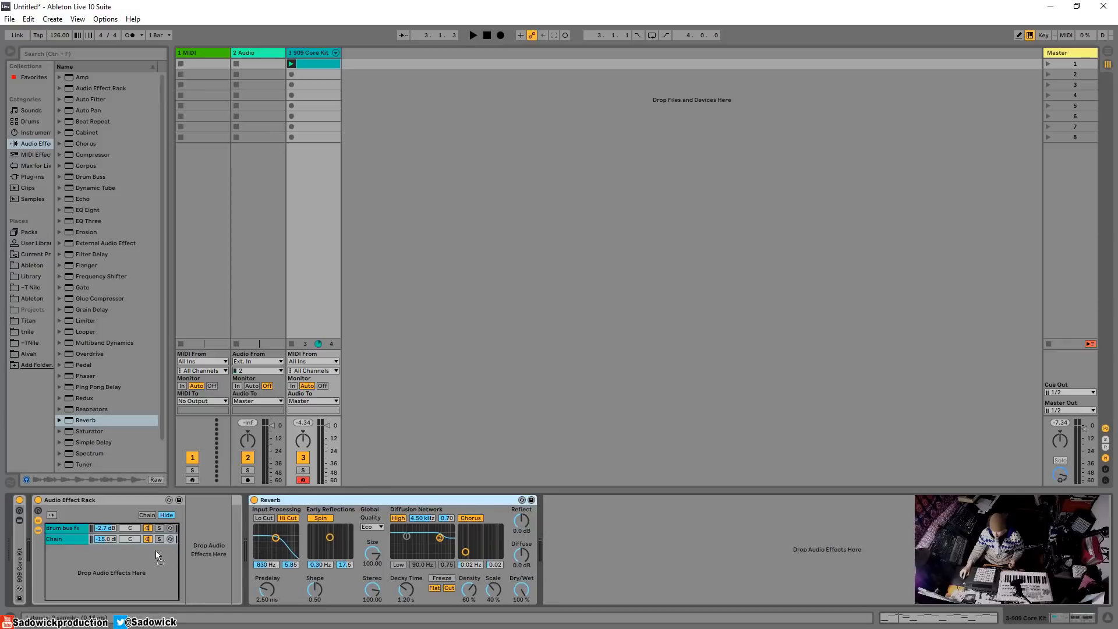
# Step: Move the Reverb into the Audio Effect Rack as a third chain and balance its volume to -5.2 dB while auditioning playback
pyautogui.moveTo(120, 564); pyautogui.dragTo(120, 565)
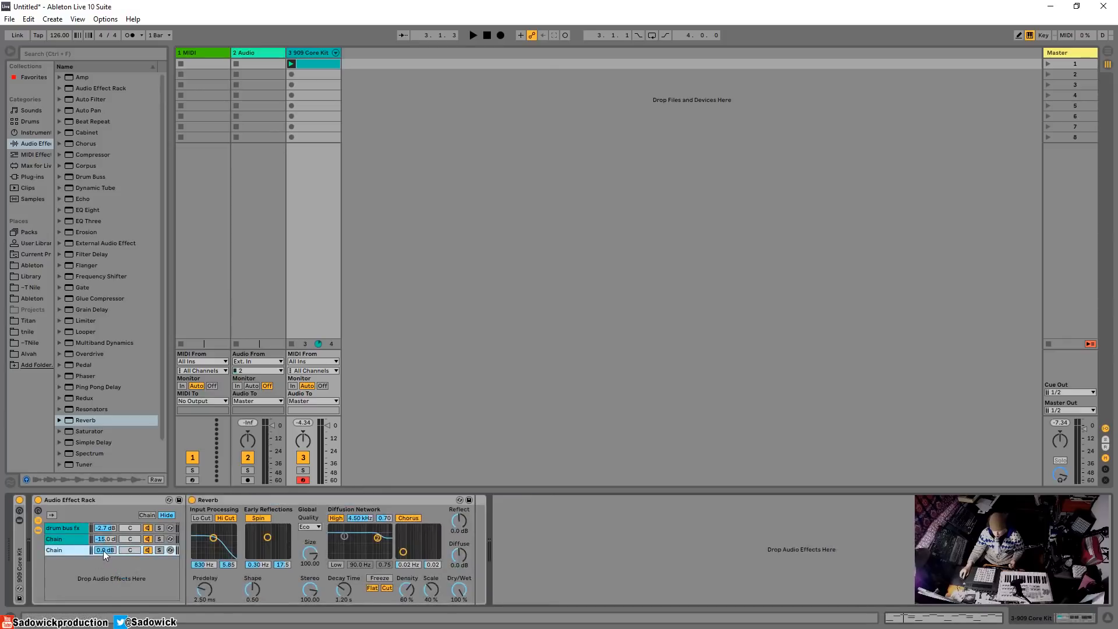
pyautogui.moveTo(103, 550); pyautogui.dragTo(103, 617)
pyautogui.press('space')
pyautogui.press('space')
pyautogui.moveTo(106, 549); pyautogui.dragTo(106, 504)
pyautogui.press('space')
pyautogui.press('space')
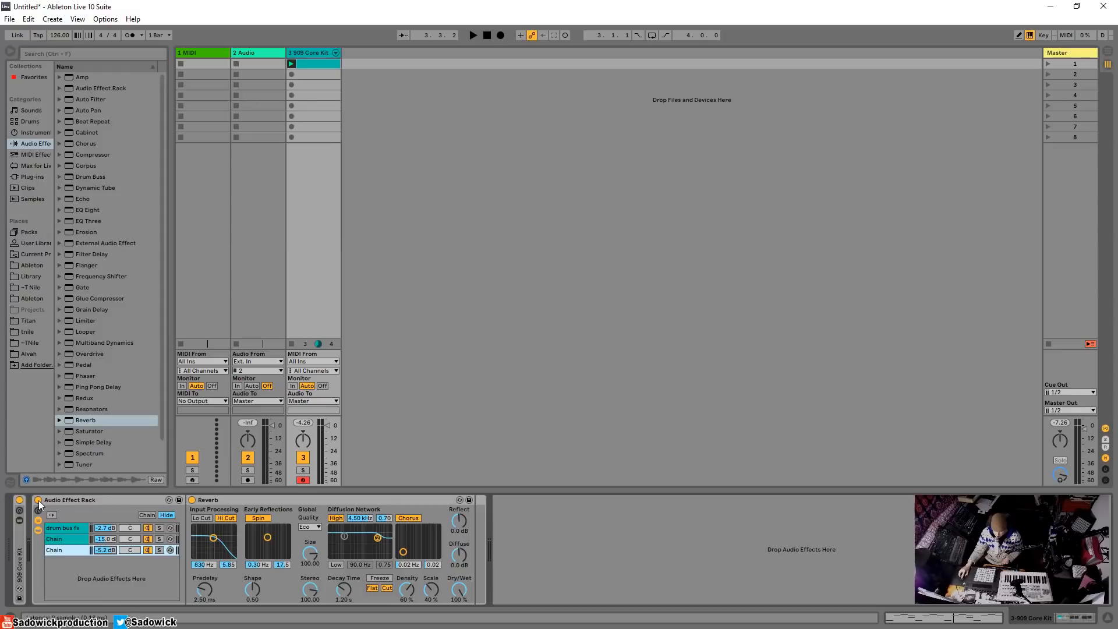
# Step: Fold the Audio Effect Rack and add a Glue Compressor after it on the drum track
pyautogui.doubleClick(76, 498)
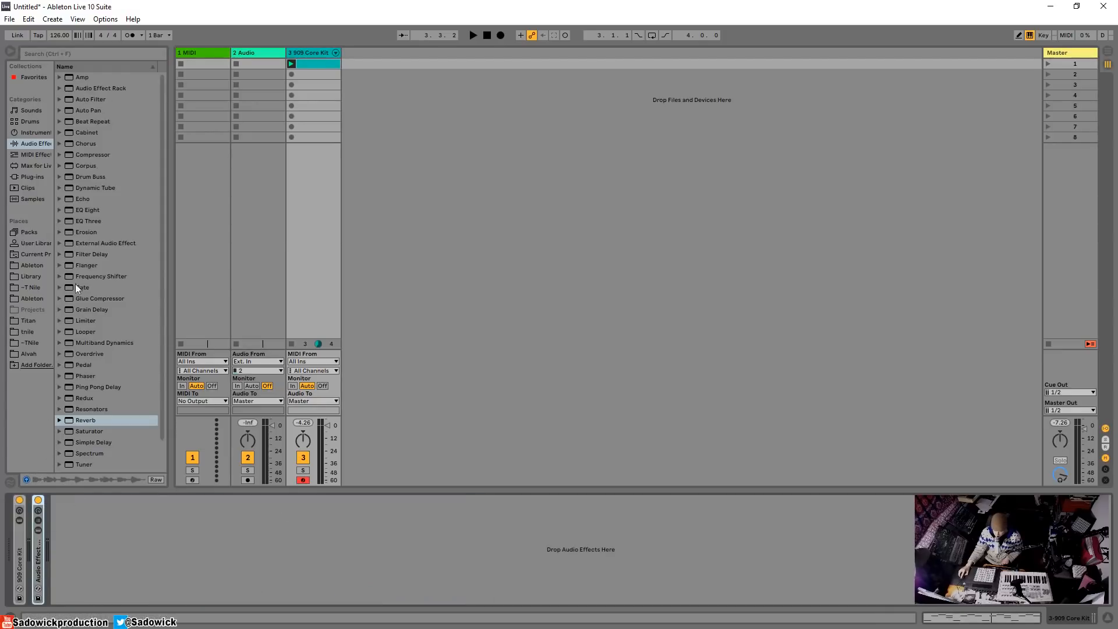
pyautogui.doubleClick(38, 555)
pyautogui.doubleClick(83, 501)
pyautogui.moveTo(99, 298); pyautogui.dragTo(148, 541)
# Step: Dial in the Glue Compressor during playback, adjusting Attack, with Threshold at -16.5 dB and Makeup at 4.76 dB
pyautogui.moveTo(124, 584); pyautogui.dragTo(124, 612)
pyautogui.press('space')
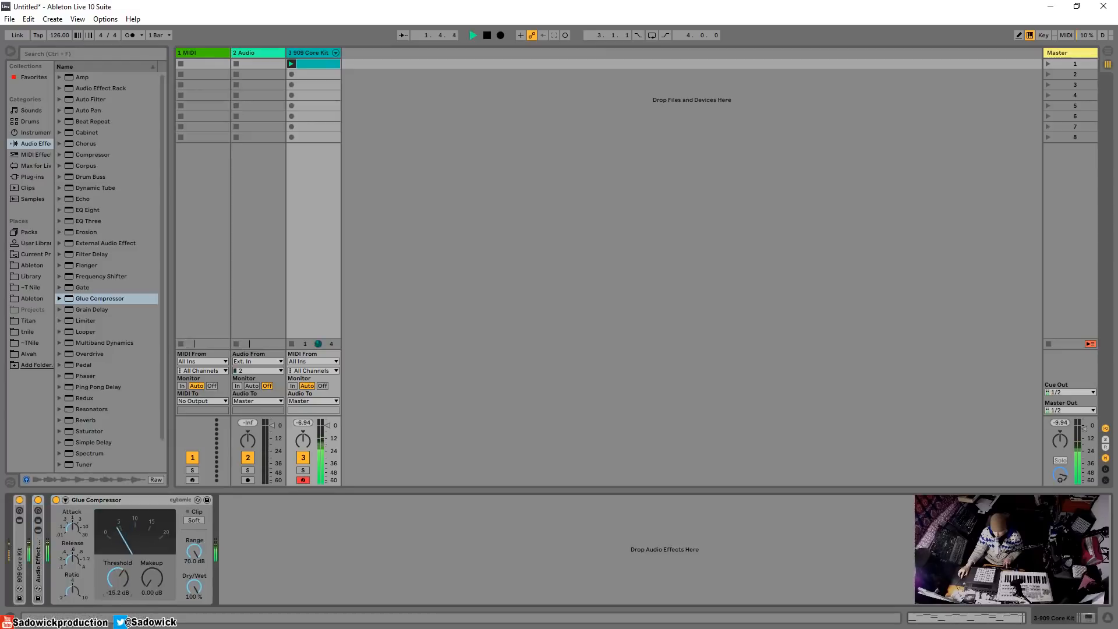
pyautogui.moveTo(71, 530); pyautogui.dragTo(71, 537)
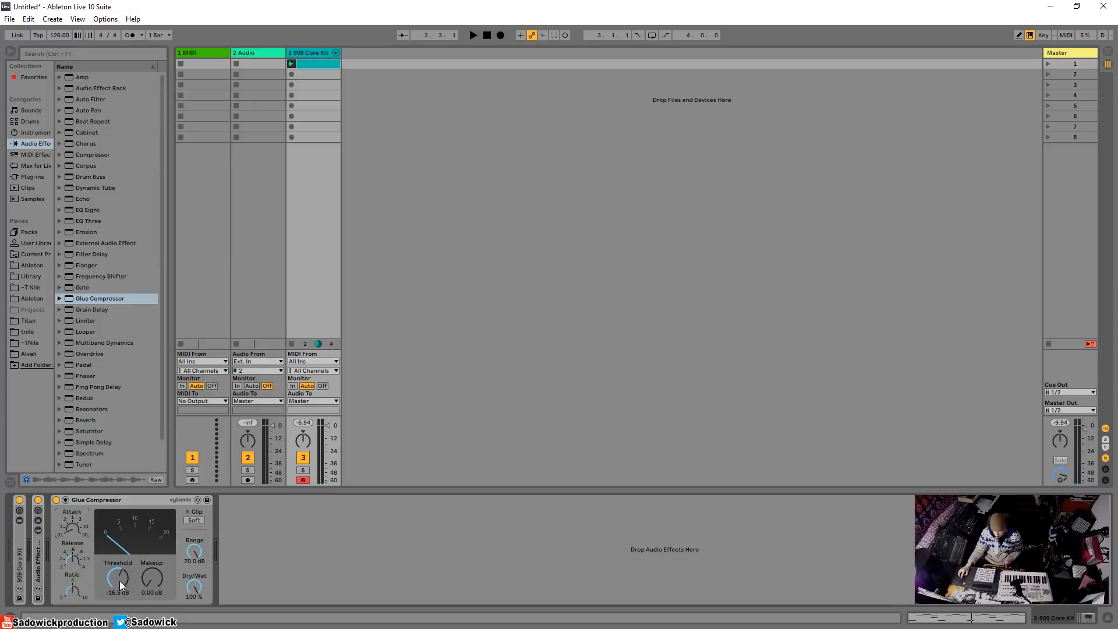
pyautogui.press('space')
pyautogui.moveTo(119, 581); pyautogui.dragTo(161, 574)
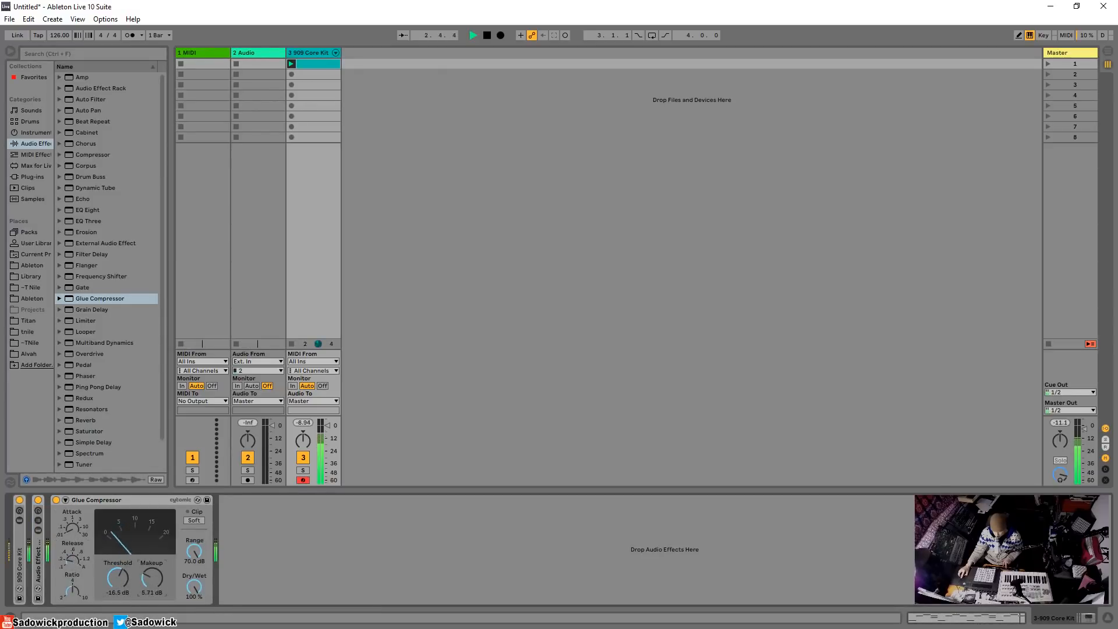
pyautogui.press('space')
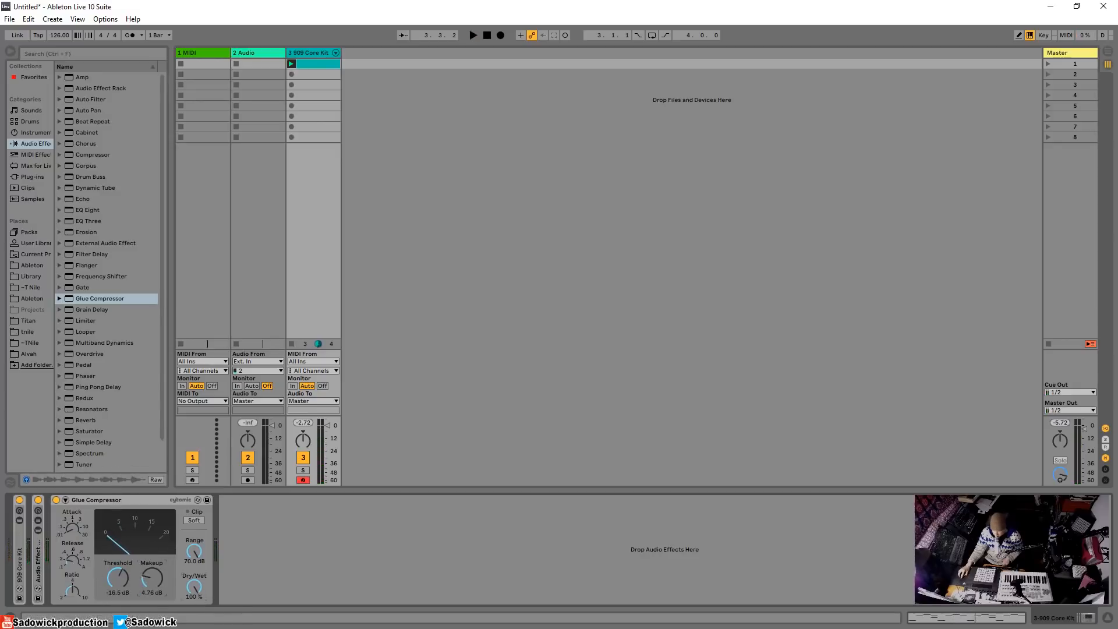
pyautogui.moveTo(194, 587)
pyautogui.mouseDown()
pyautogui.moveTo(194, 614)
pyautogui.moveTo(193, 587)
pyautogui.mouseUp()
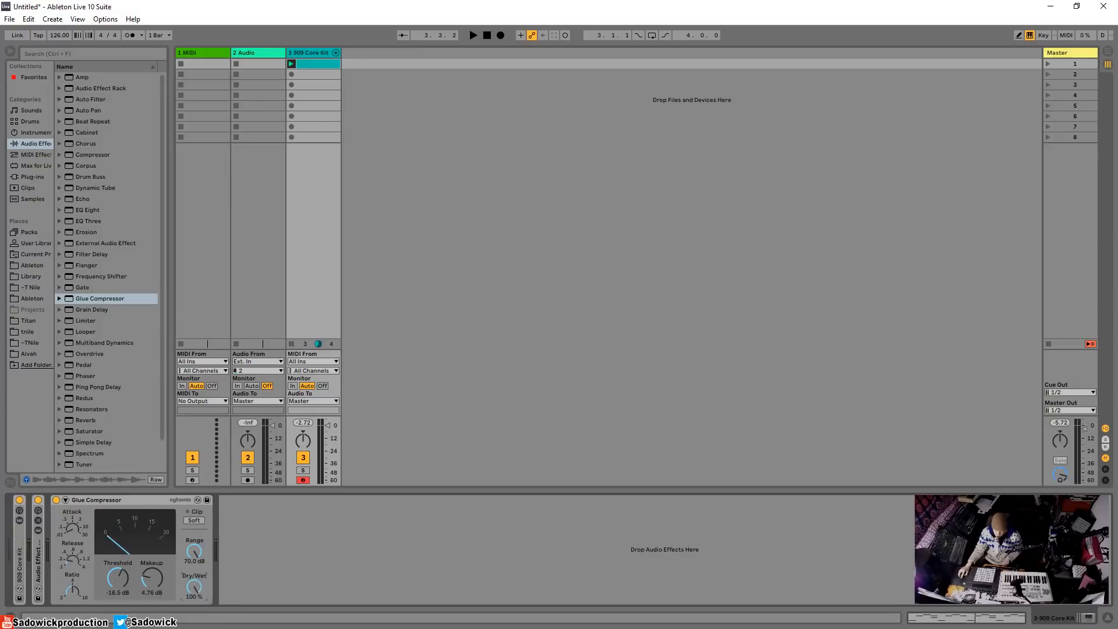
# Step: Group the Glue Compressor into its own Audio Effect Rack, show the chain list and create an empty second chain
pyautogui.rightClick(115, 499)
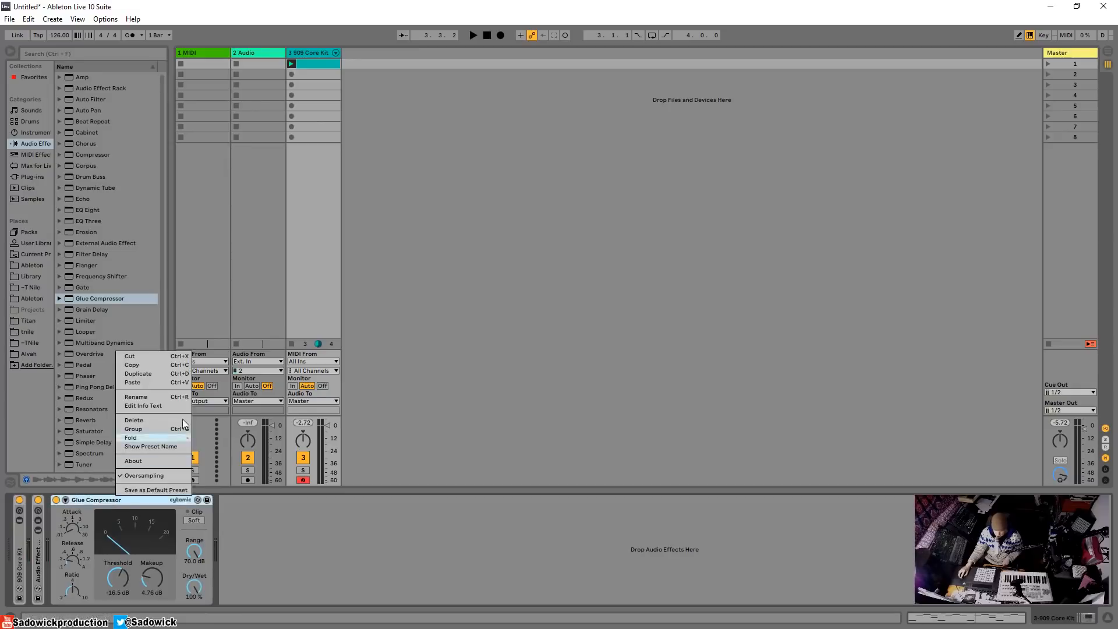
pyautogui.click(145, 432)
pyautogui.click(56, 521)
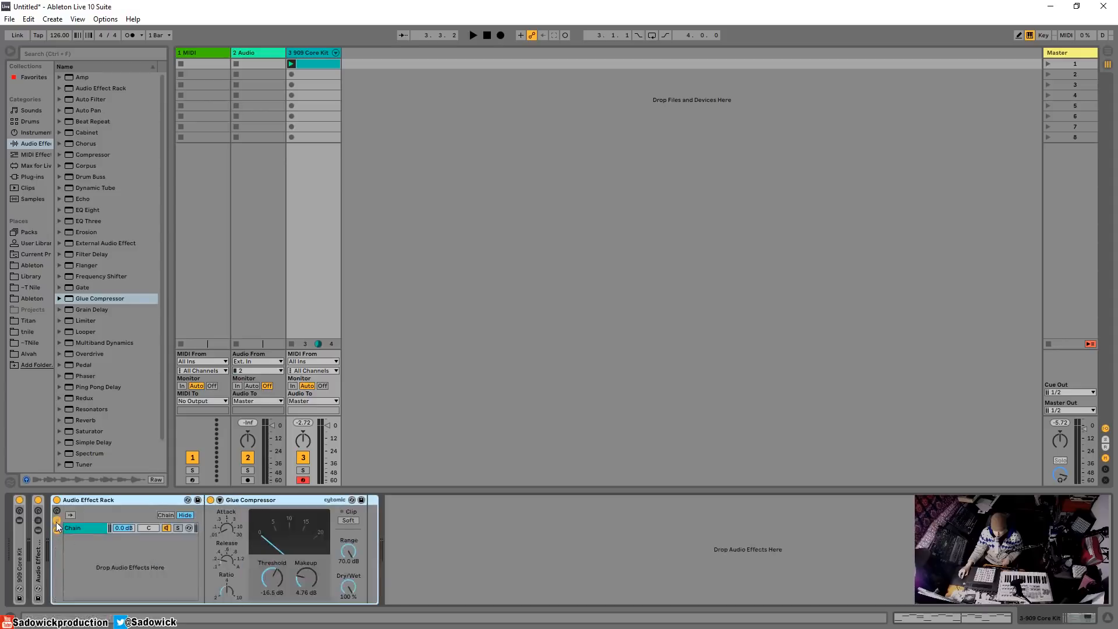
pyautogui.rightClick(119, 563)
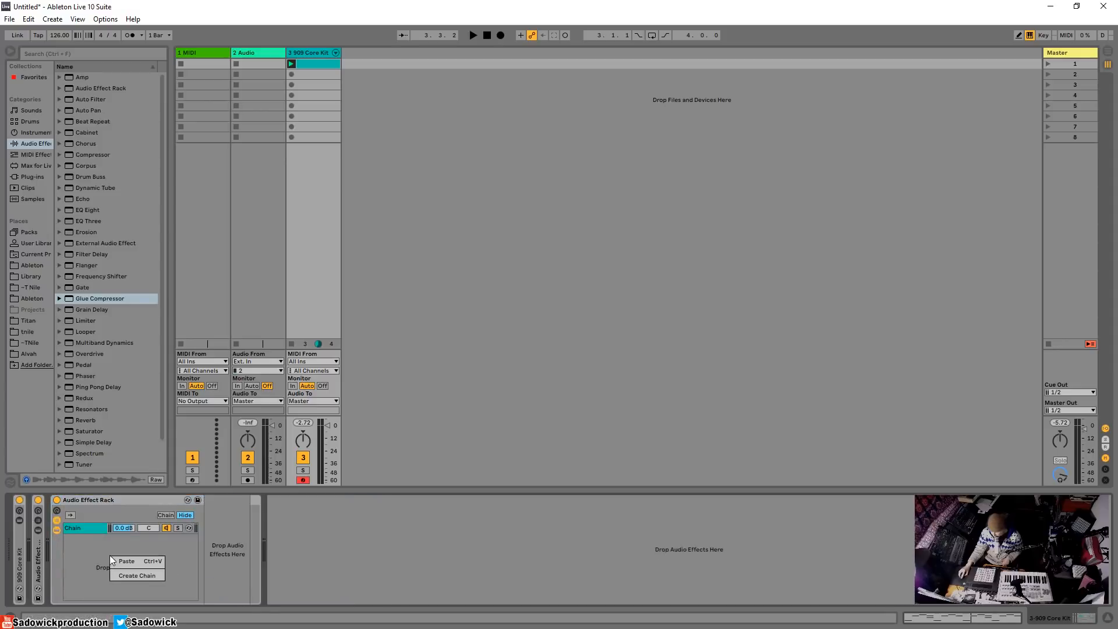
pyautogui.click(129, 571)
pyautogui.click(85, 530)
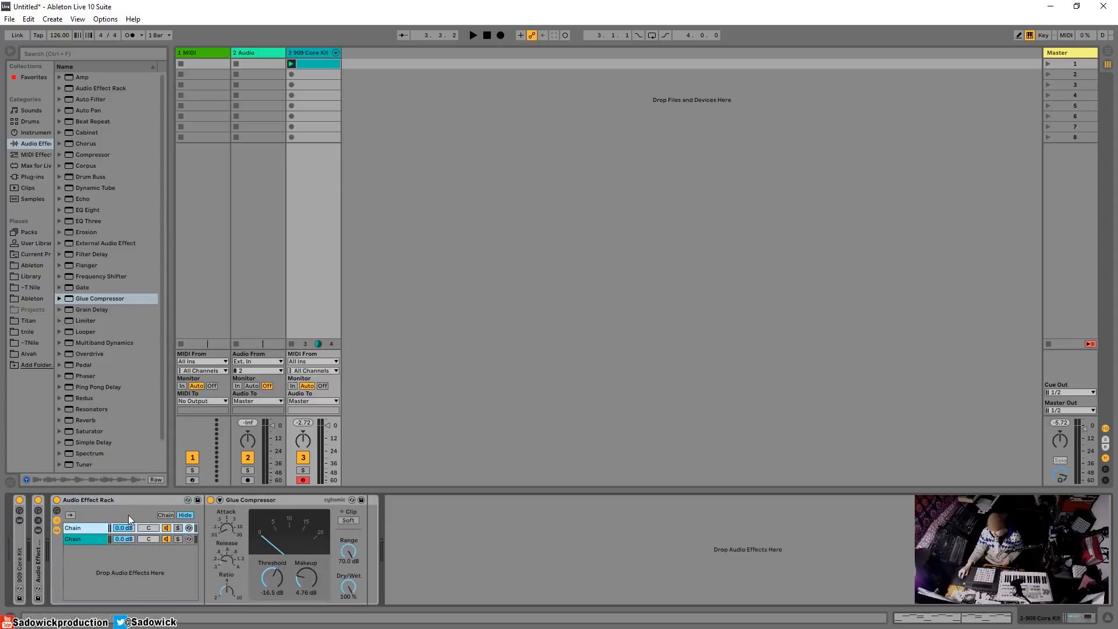
pyautogui.click(89, 539)
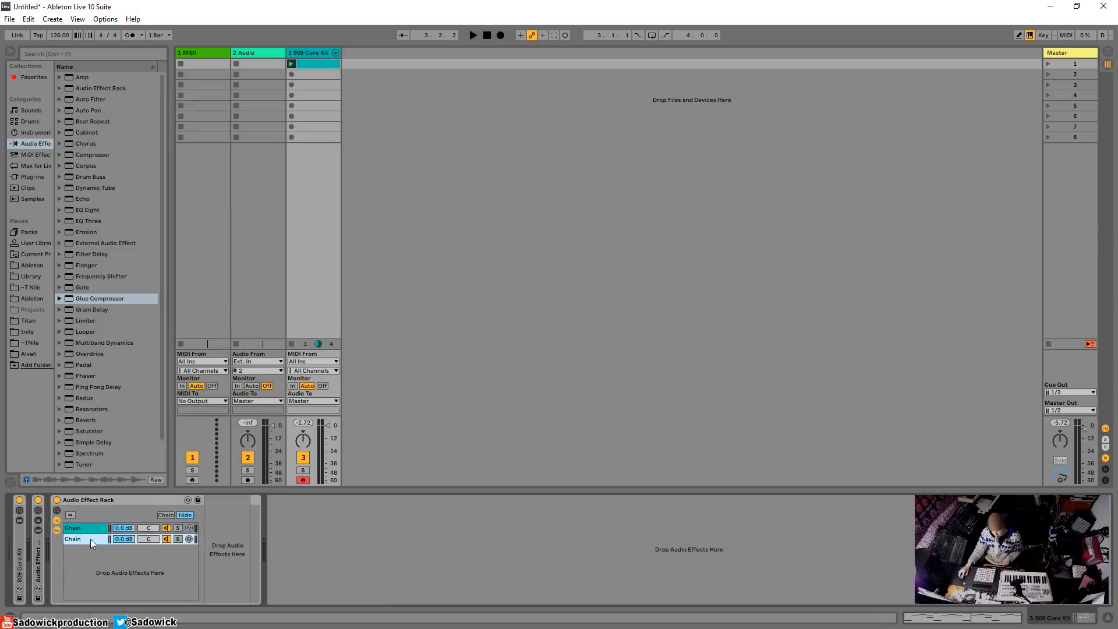
# Step: Lower the compressor chain's volume to -inf dB and set the Glue Compressor to 13.8 dB Makeup with Soft clip on
pyautogui.rightClick(121, 536)
pyautogui.click(175, 424)
pyautogui.click(82, 527)
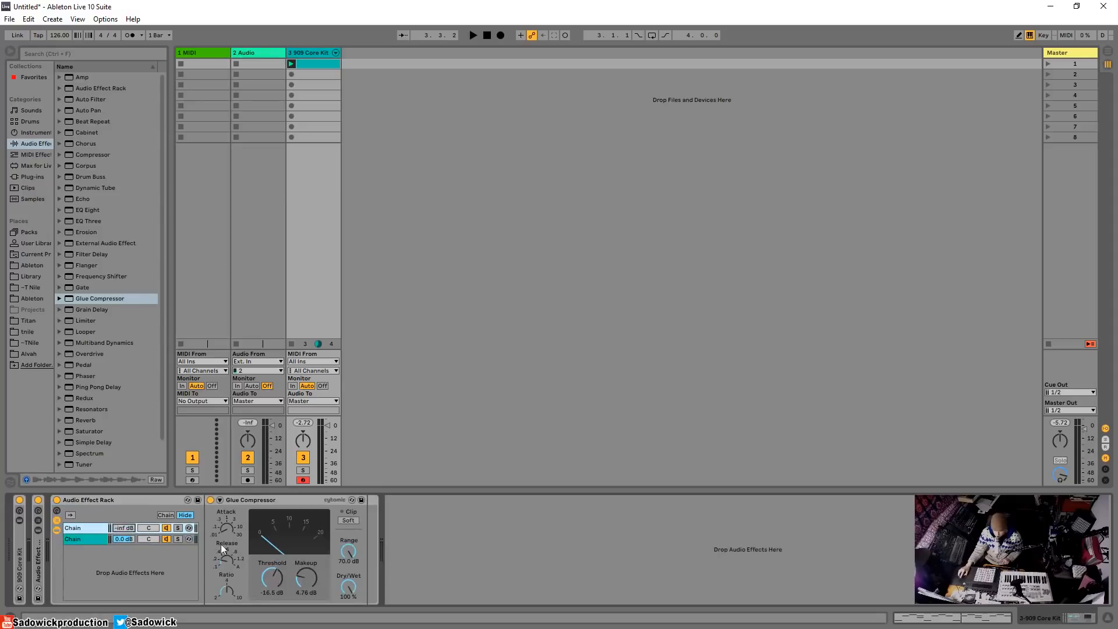
pyautogui.moveTo(304, 578); pyautogui.dragTo(304, 562)
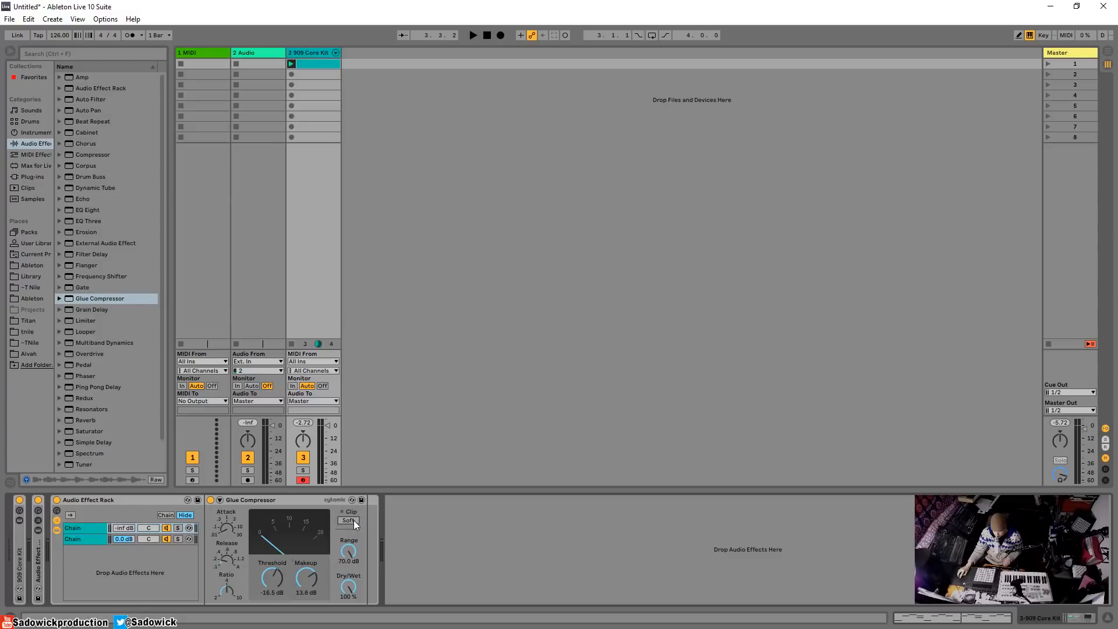
# Step: Raise the compressor chain to -13.0 dB during playback, and bypass and re-enable the rack to compare the sound
pyautogui.press('space')
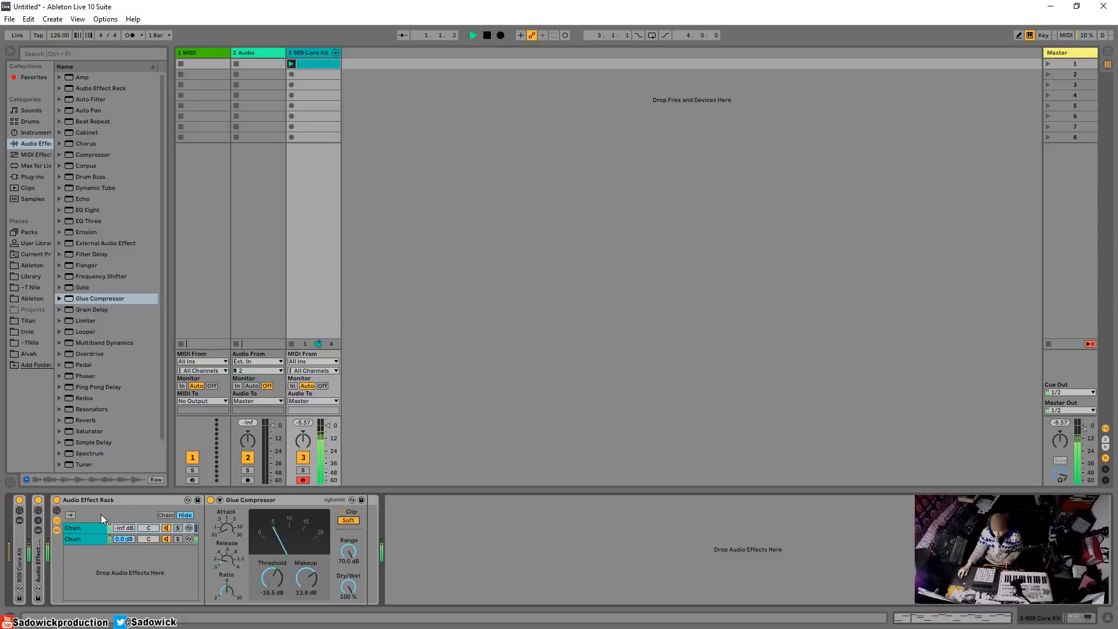
pyautogui.click(123, 528)
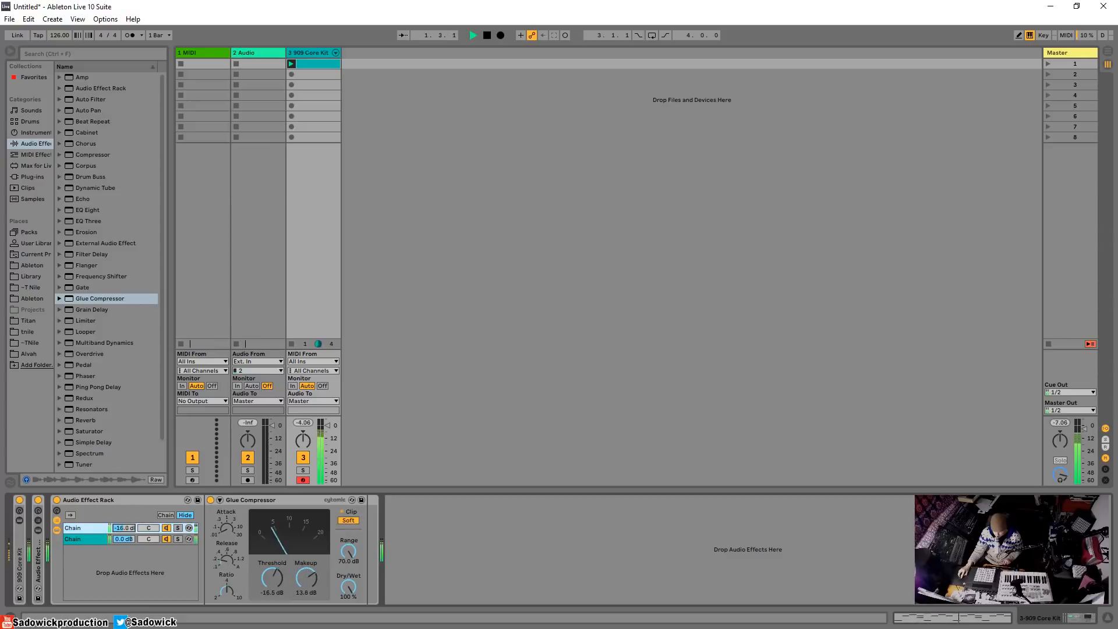
pyautogui.moveTo(122, 527); pyautogui.dragTo(122, 517)
pyautogui.click(58, 500)
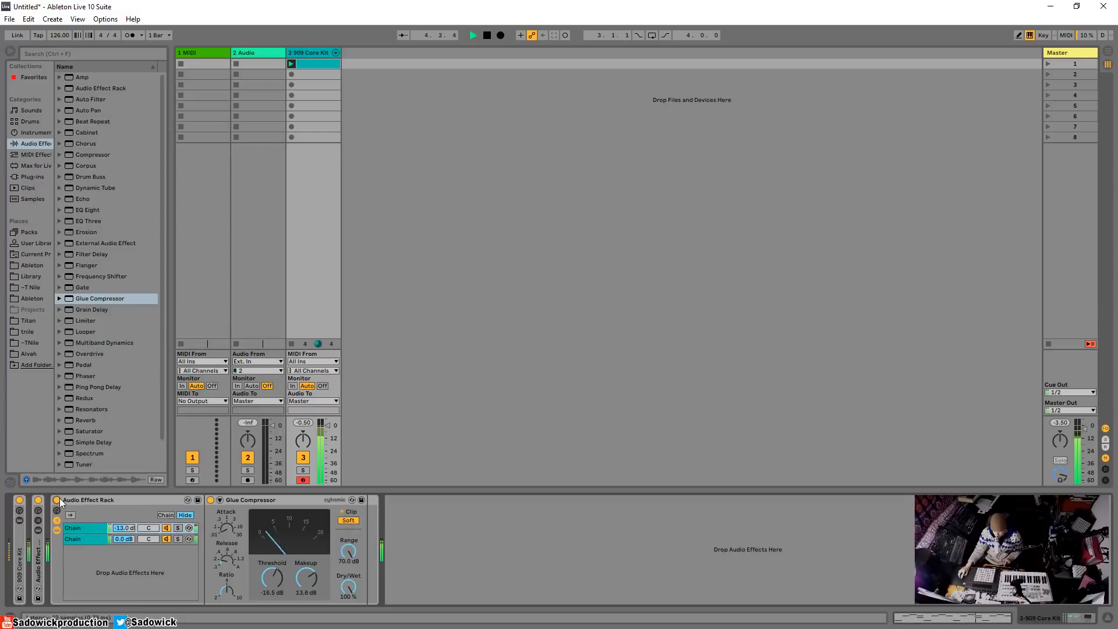
pyautogui.click(57, 500)
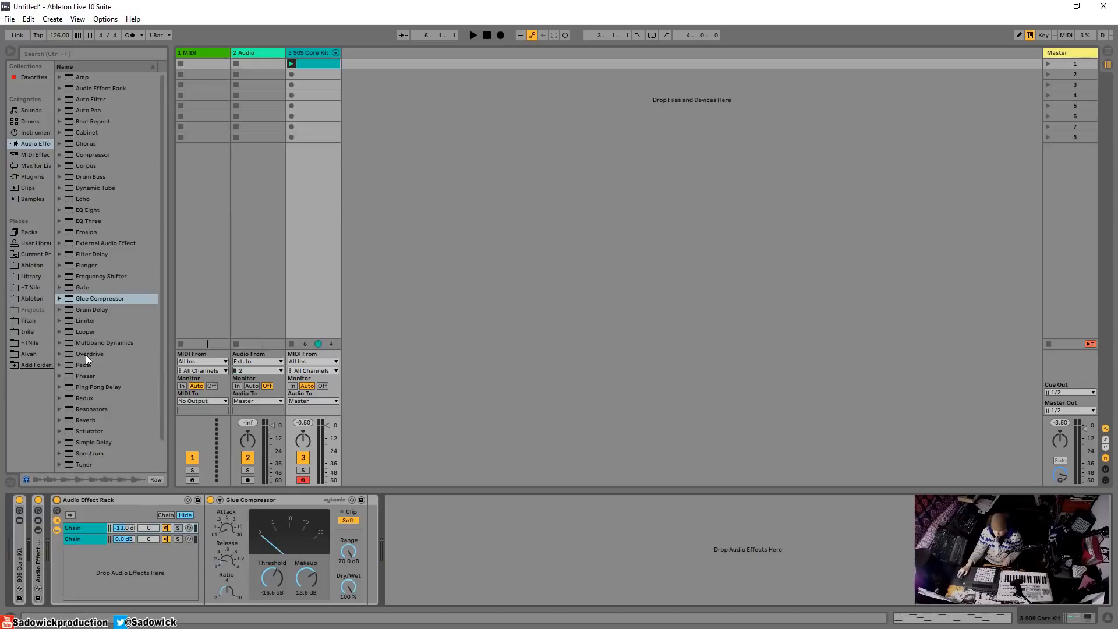
pyautogui.scroll(-2, 82, 398)
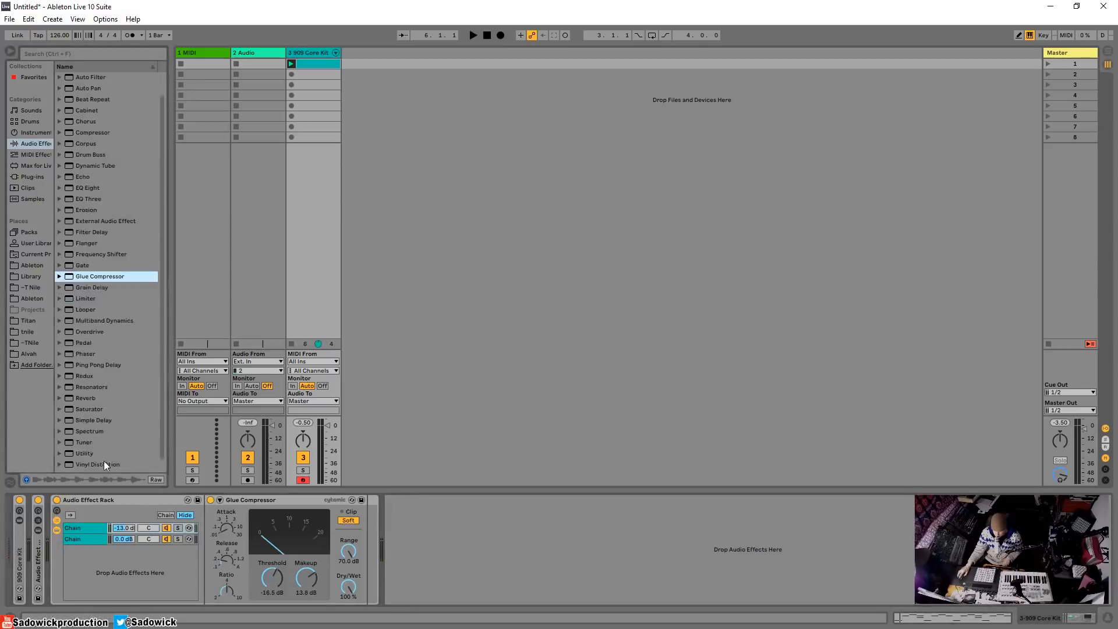
pyautogui.moveTo(86, 453); pyautogui.dragTo(445, 545)
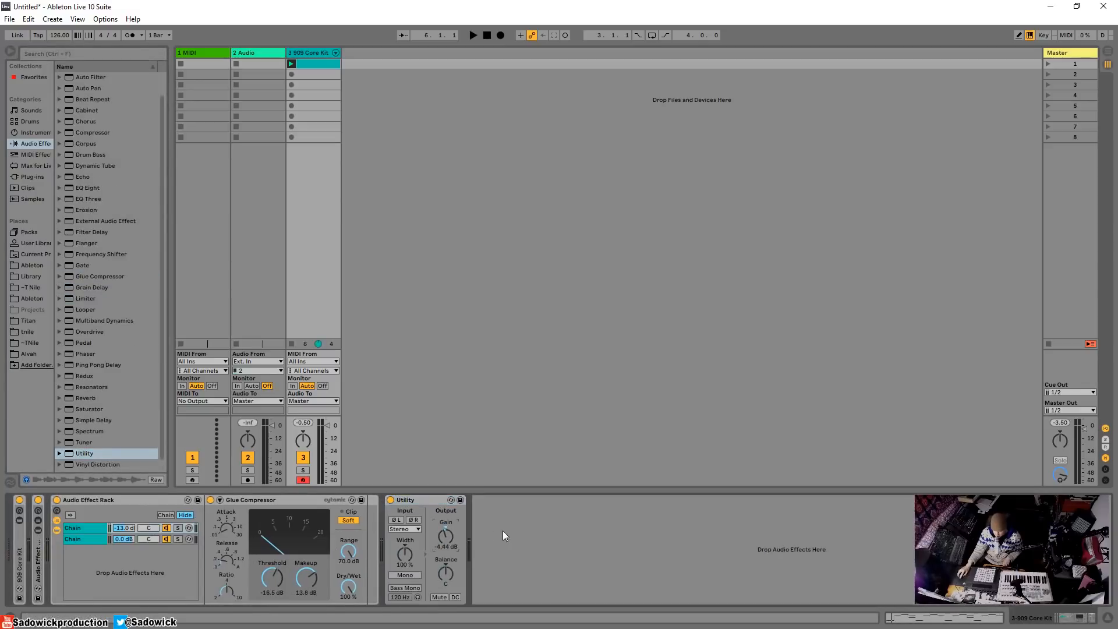
pyautogui.rightClick(415, 499)
pyautogui.click(645, 526)
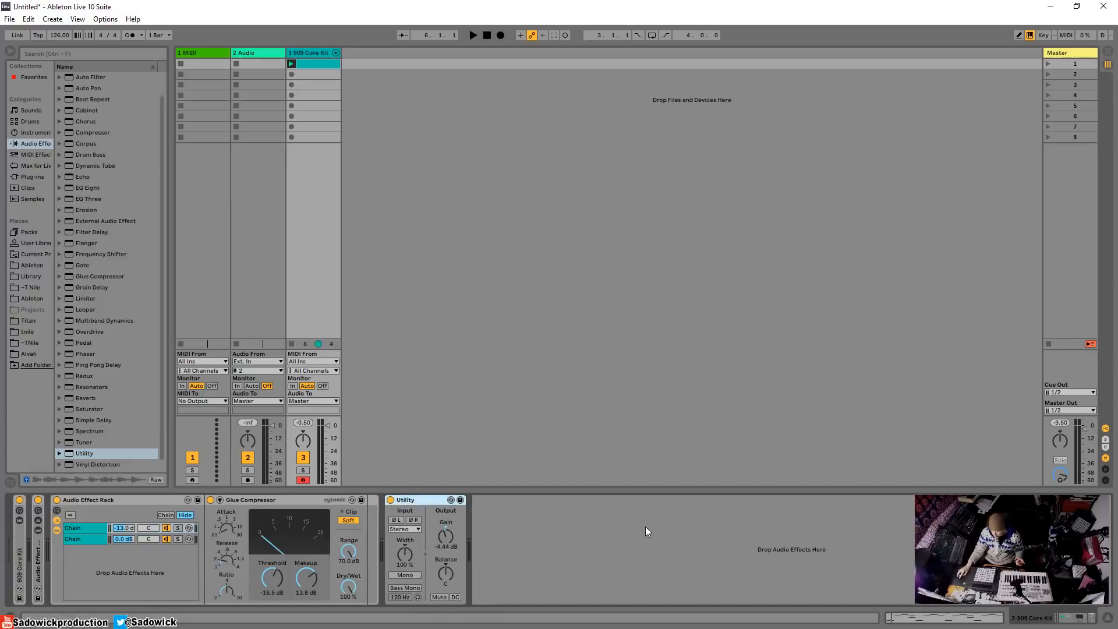
pyautogui.rightClick(423, 497)
pyautogui.click(434, 504)
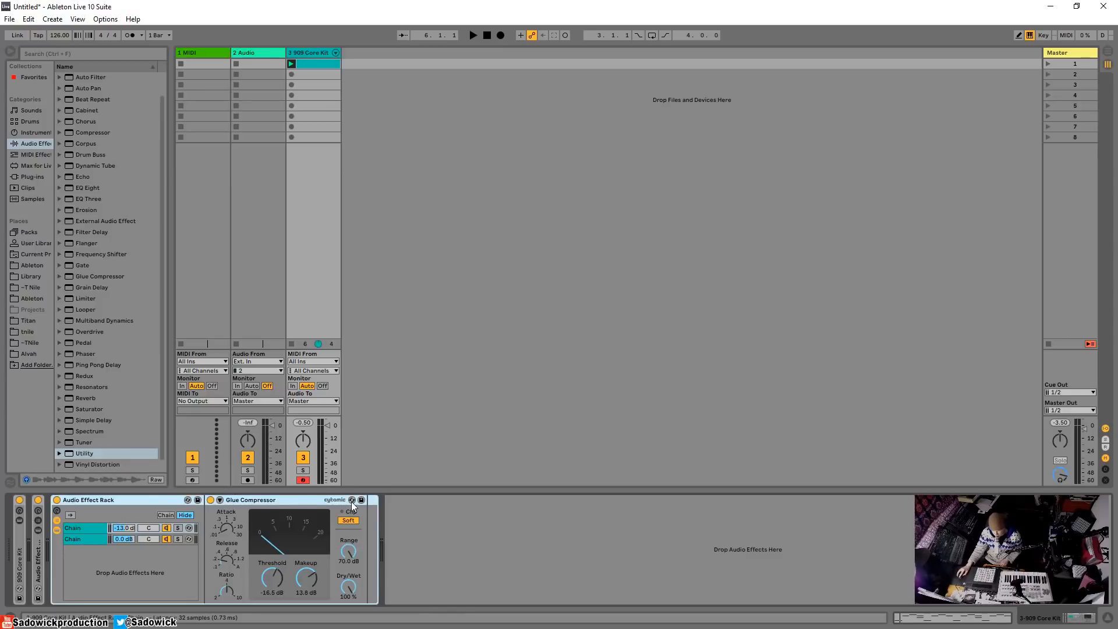
# Step: Fold the compressor rack and enlarge the mixer section to show the taller track volume meters
pyautogui.doubleClick(98, 501)
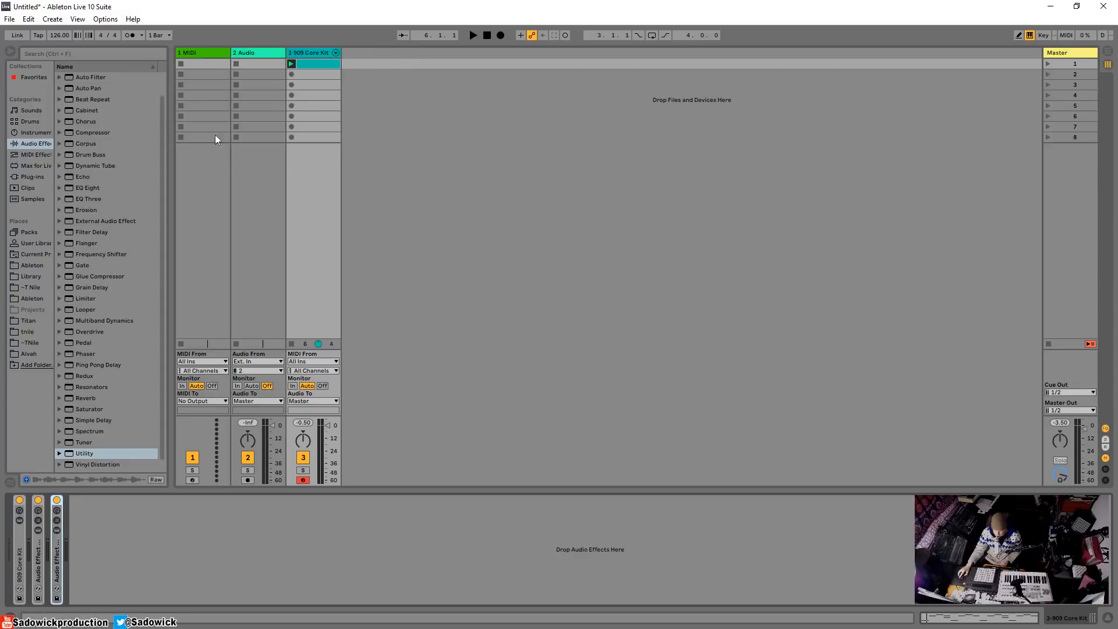
pyautogui.moveTo(291, 410); pyautogui.dragTo(259, 183)
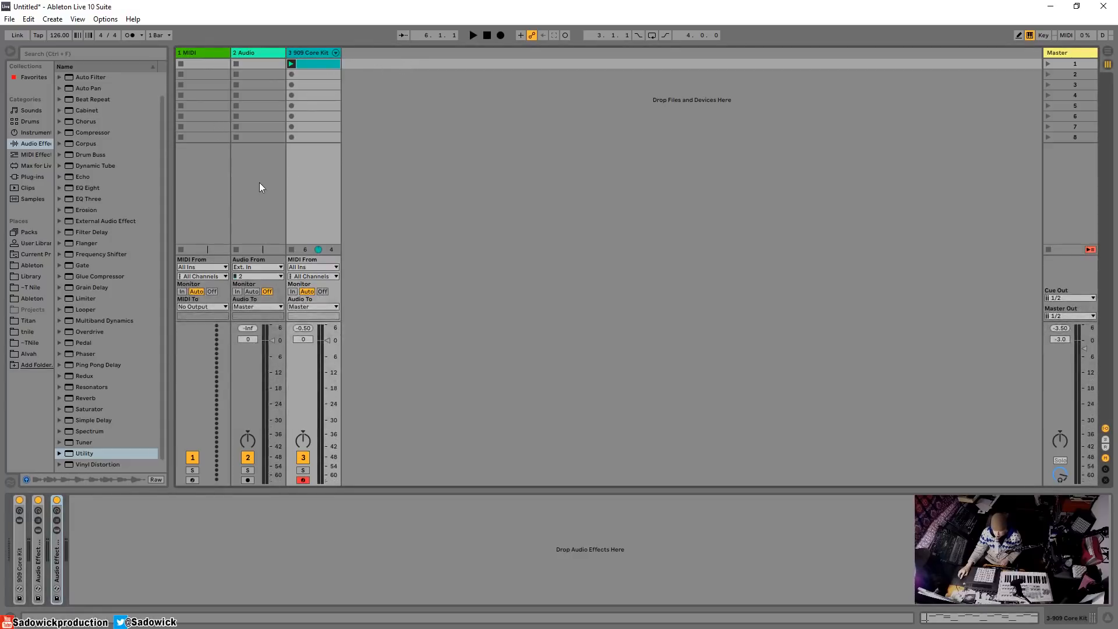